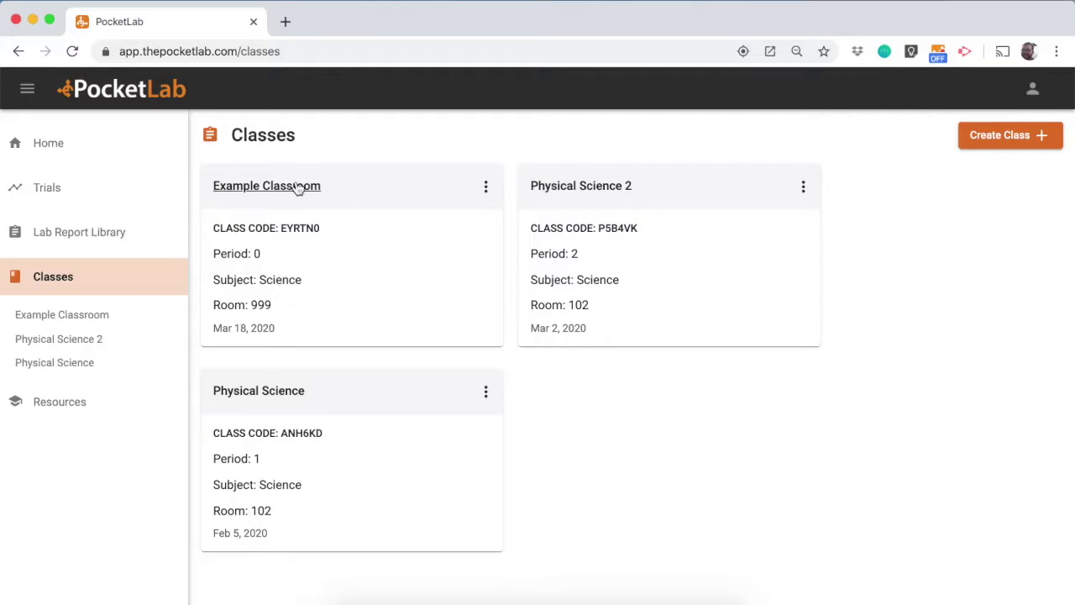
Scroll the Example Classroom page to view its two lab report assignments and four-student roster
scroll(339, 261, "down", 1)
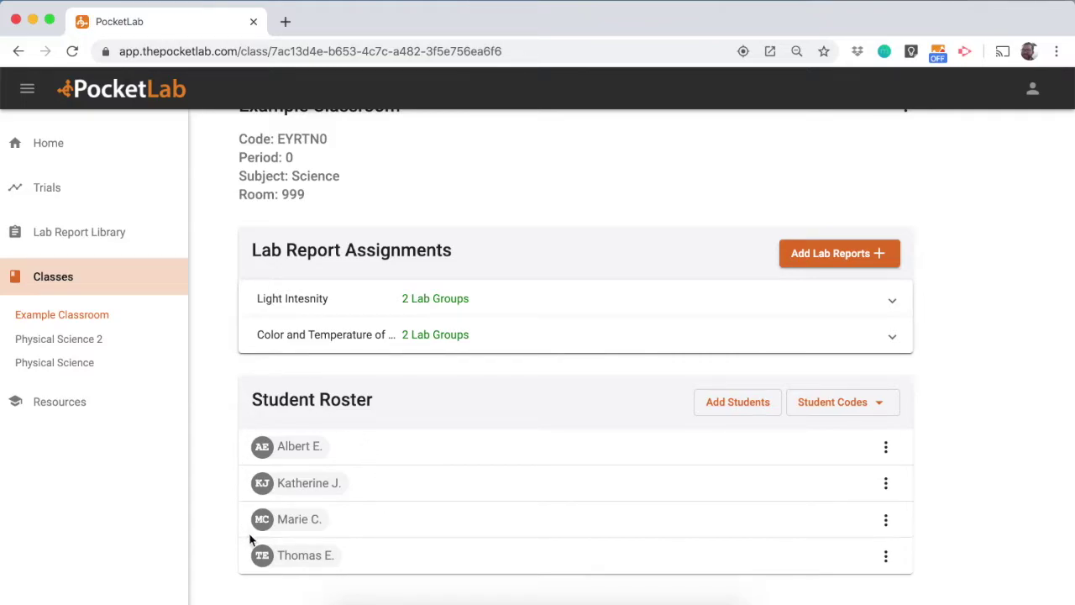
Expand the Color and Temperature row, then the Light Intesnity row to reveal its two lab groups
left_click(340, 335)
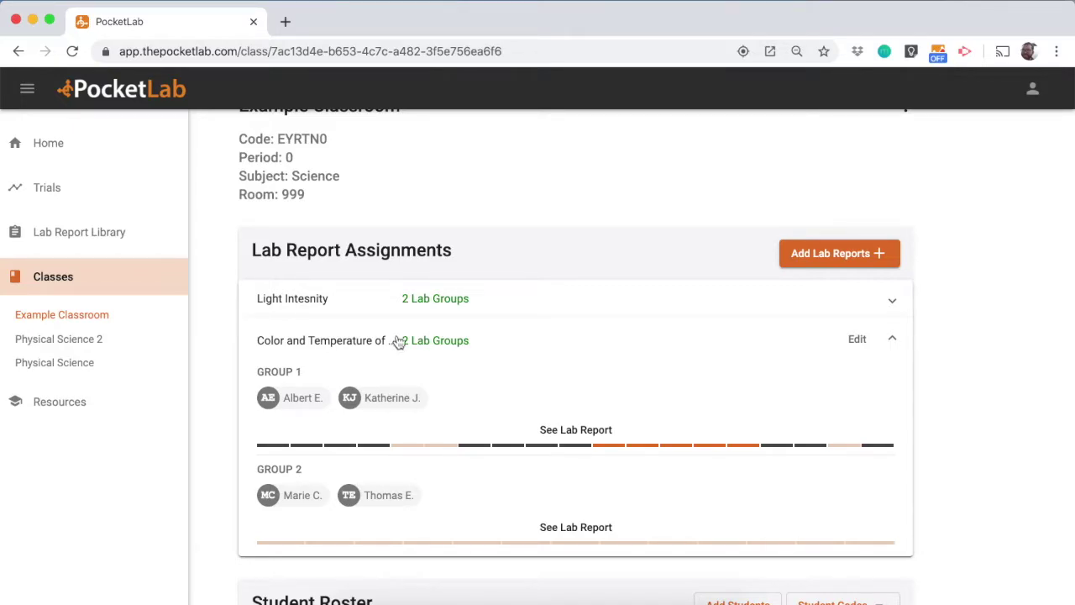
left_click(404, 306)
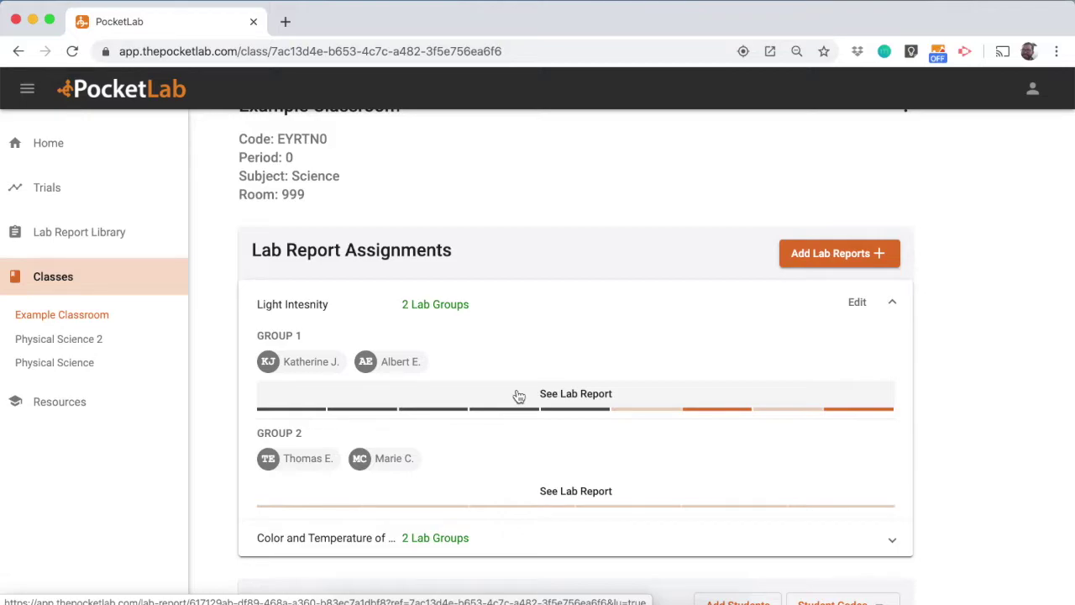
Open Group 1's Light Intesnity report, scroll through the hypotheses and comments, then return to the top
left_click(578, 396)
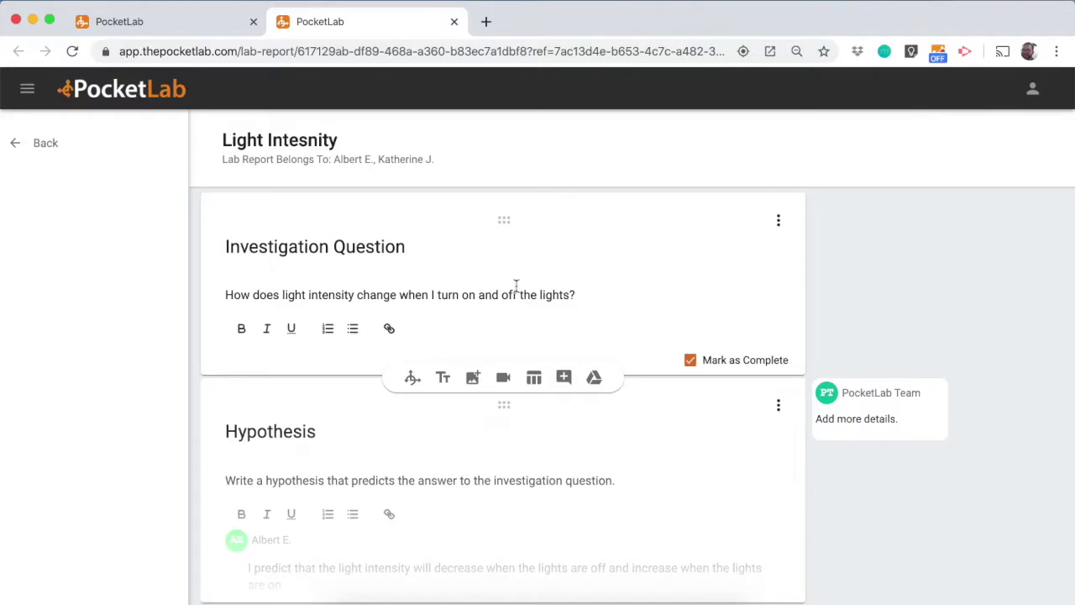
scroll(516, 286, "down", 1)
scroll(518, 289, "down", 2)
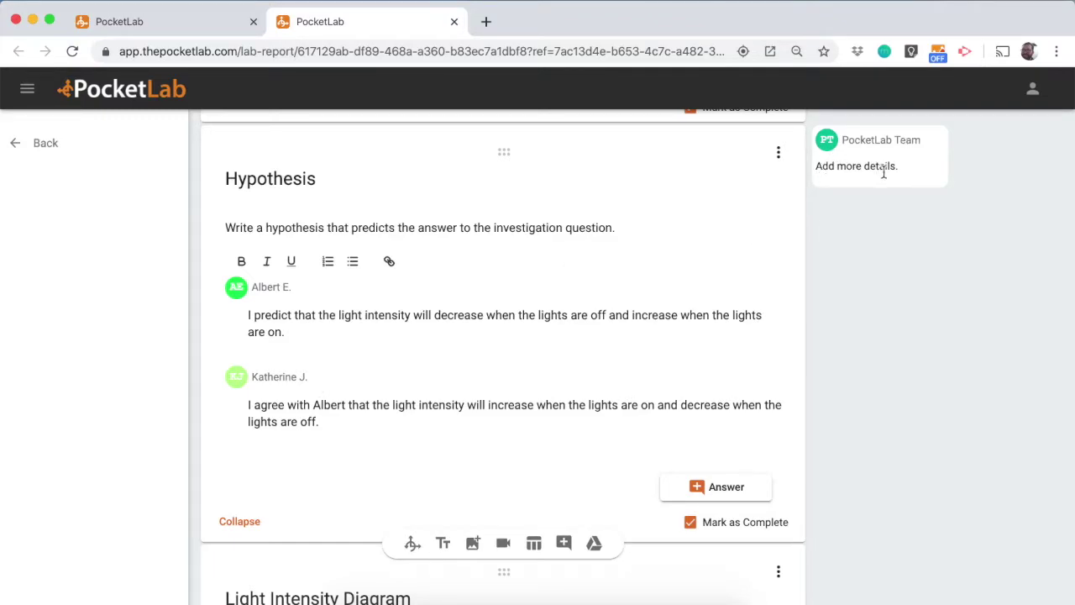
scroll(768, 298, "down", 1)
scroll(768, 298, "up", 2)
scroll(671, 315, "down", 1)
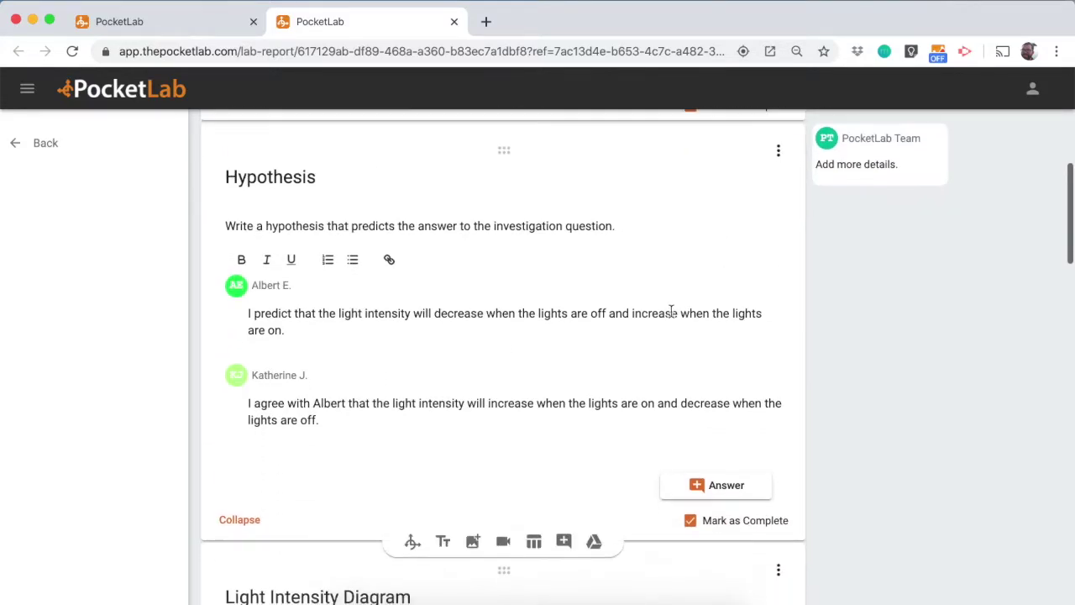
scroll(672, 312, "down", 12)
scroll(672, 312, "down", 11)
scroll(673, 318, "down", 8)
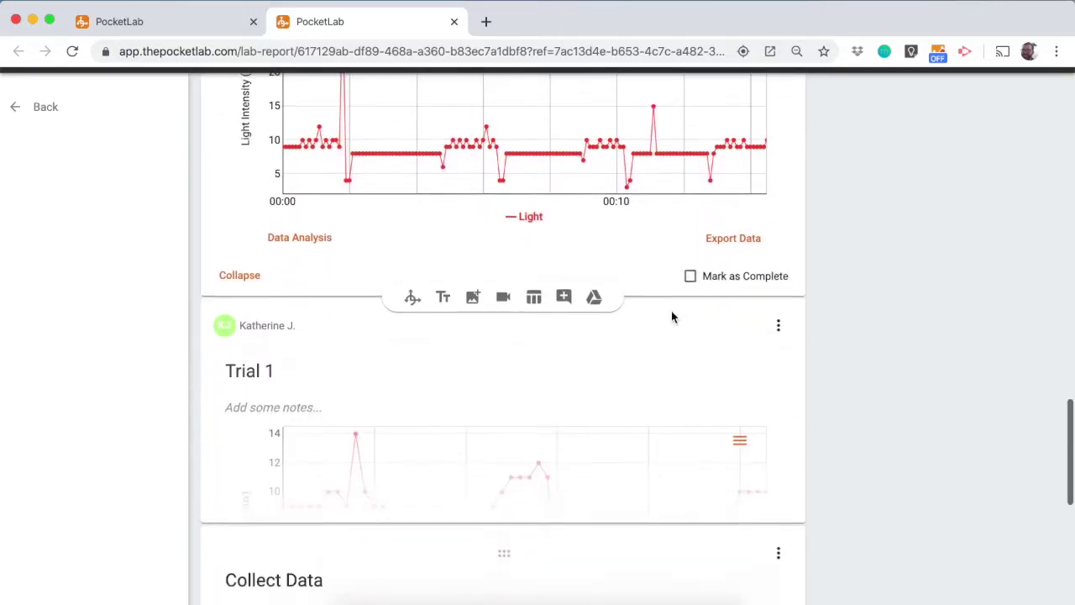
scroll(672, 317, "down", 5)
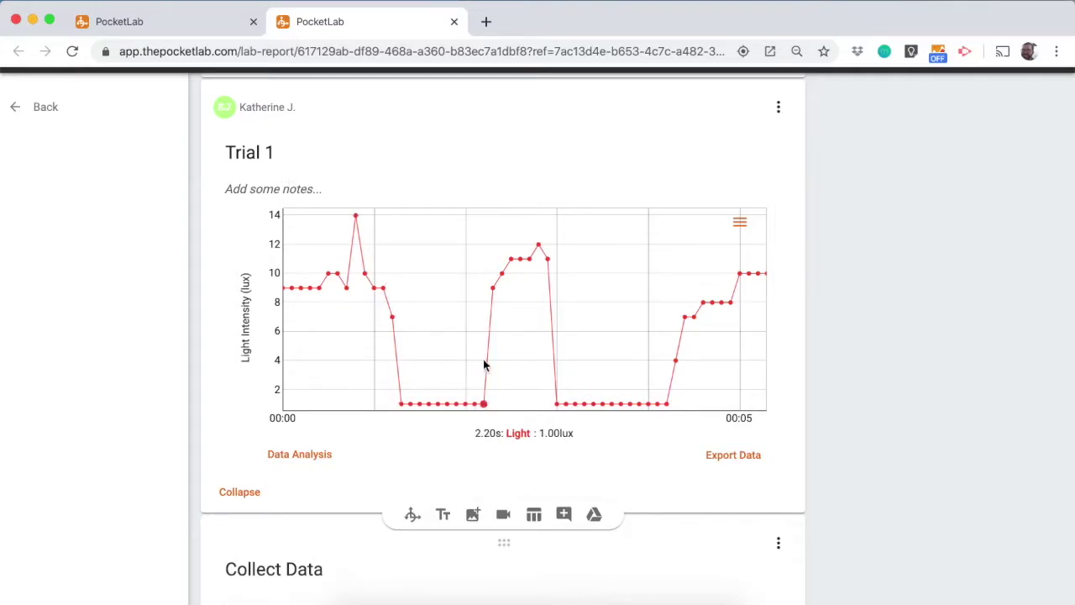
scroll(483, 364, "down", 5)
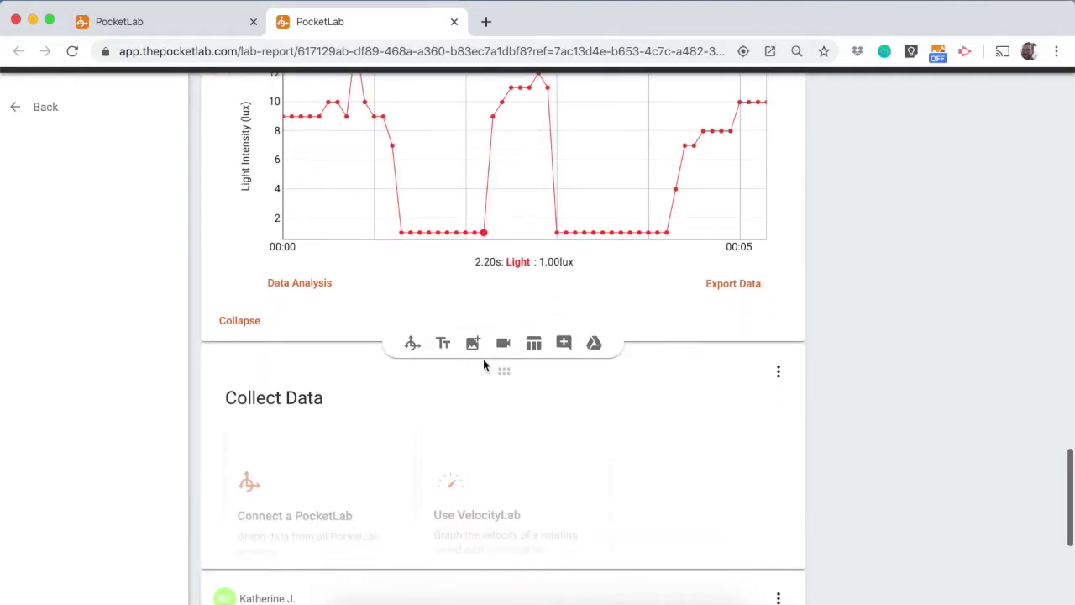
scroll(485, 366, "down", 3)
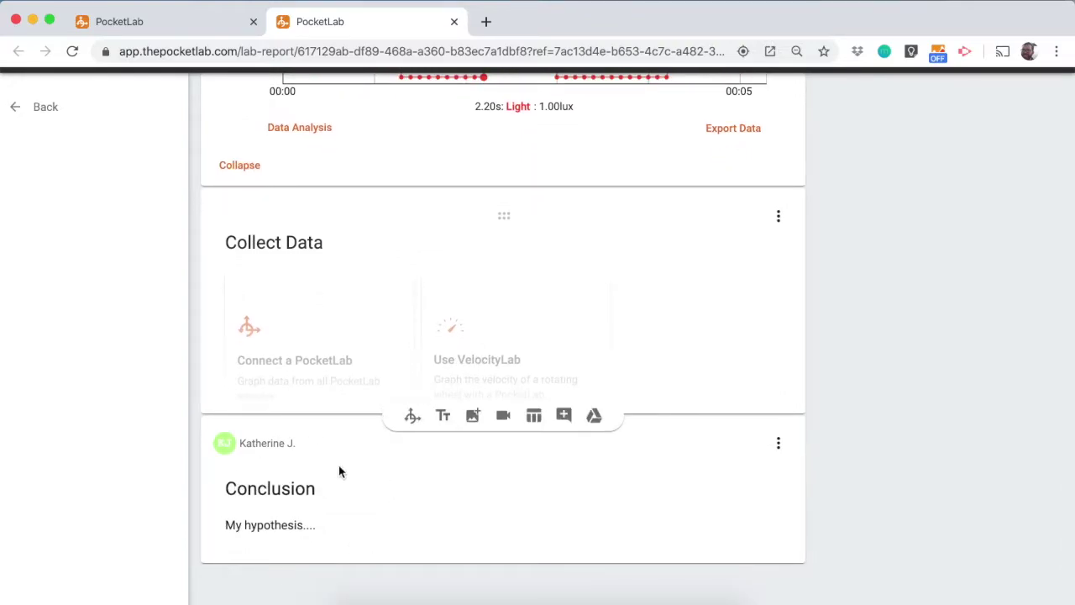
scroll(339, 471, "up", 9)
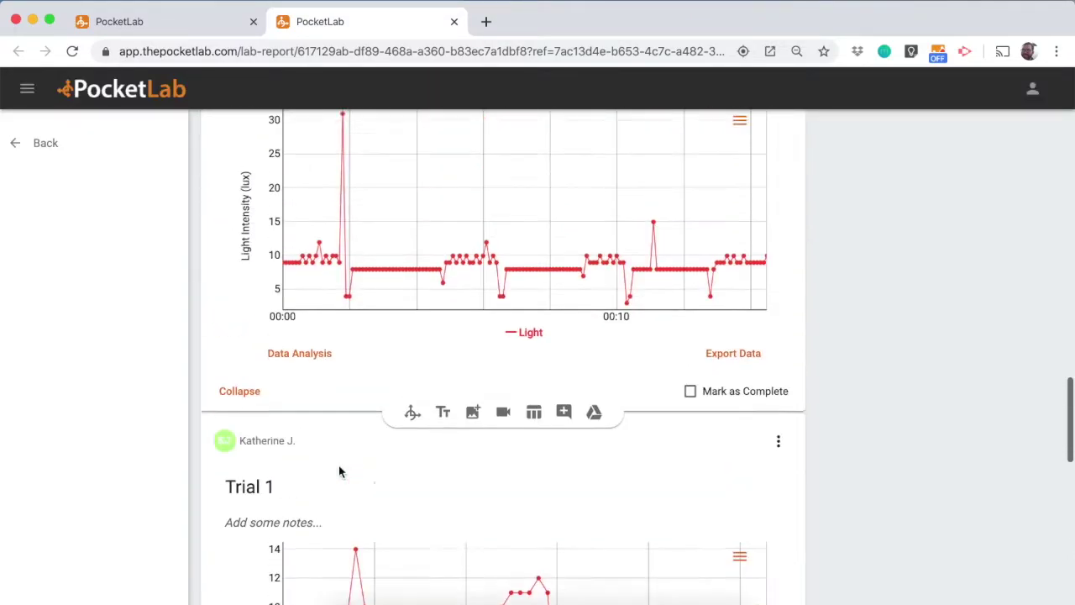
scroll(338, 471, "up", 15)
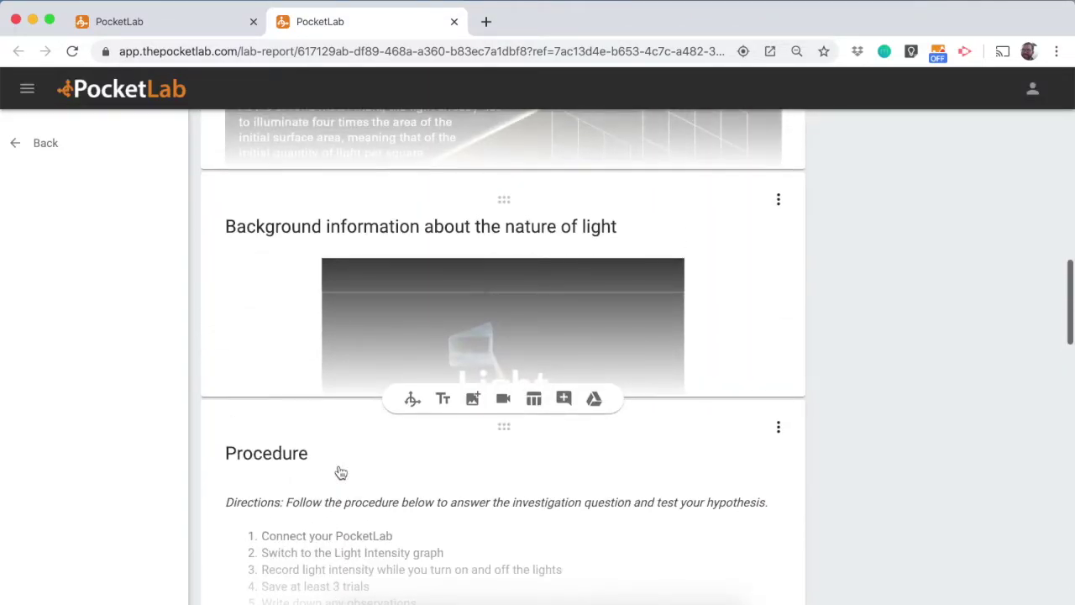
scroll(340, 472, "up", 14)
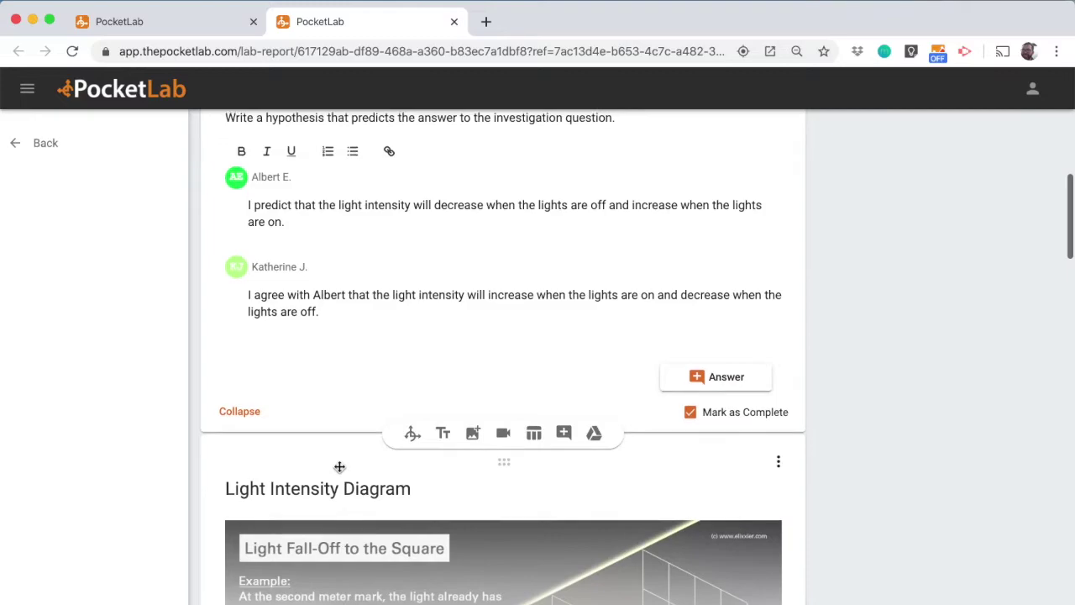
scroll(339, 469, "up", 3)
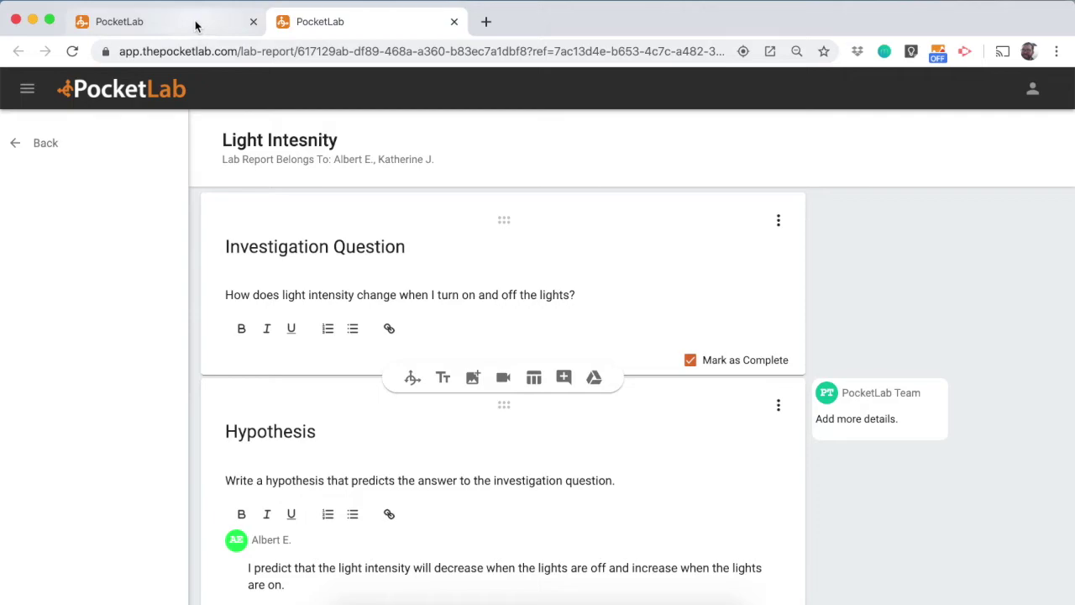
Go back through Example Classroom to the Classes page and start a new class
left_click(43, 144)
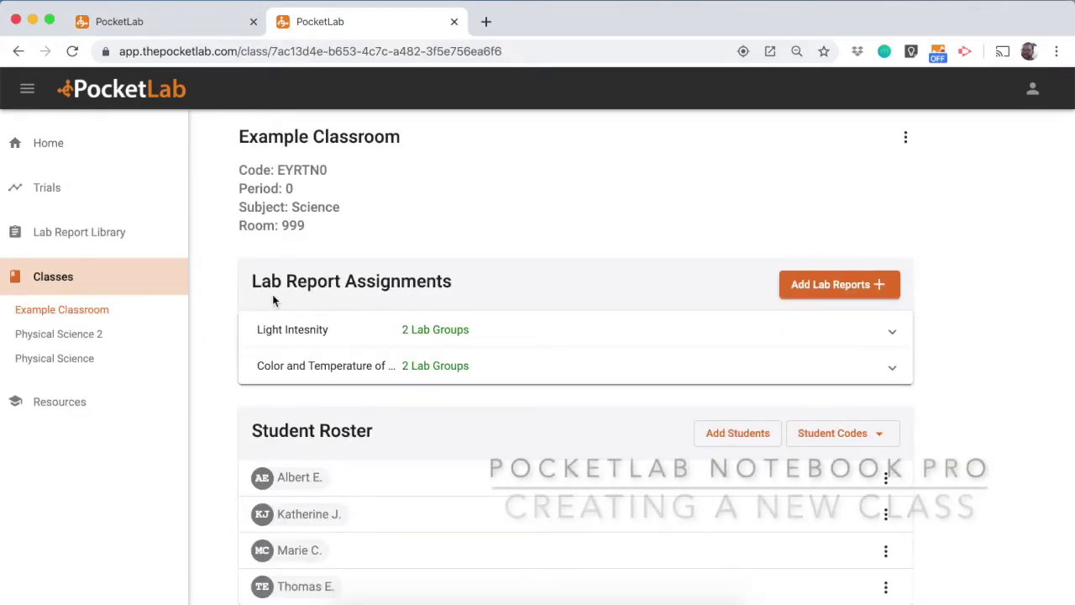
left_click(51, 283)
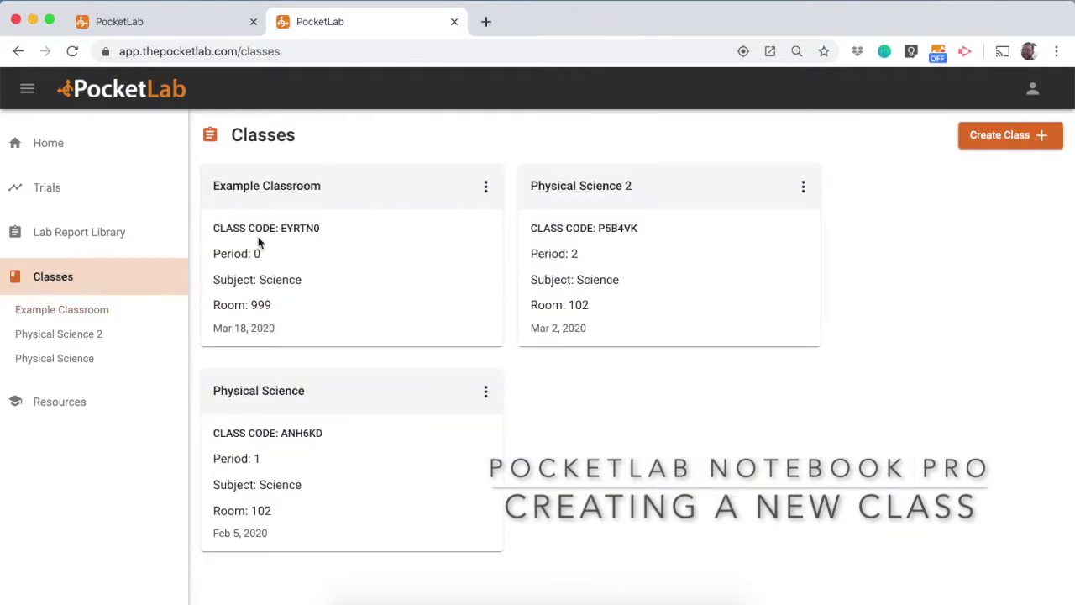
left_click(1020, 147)
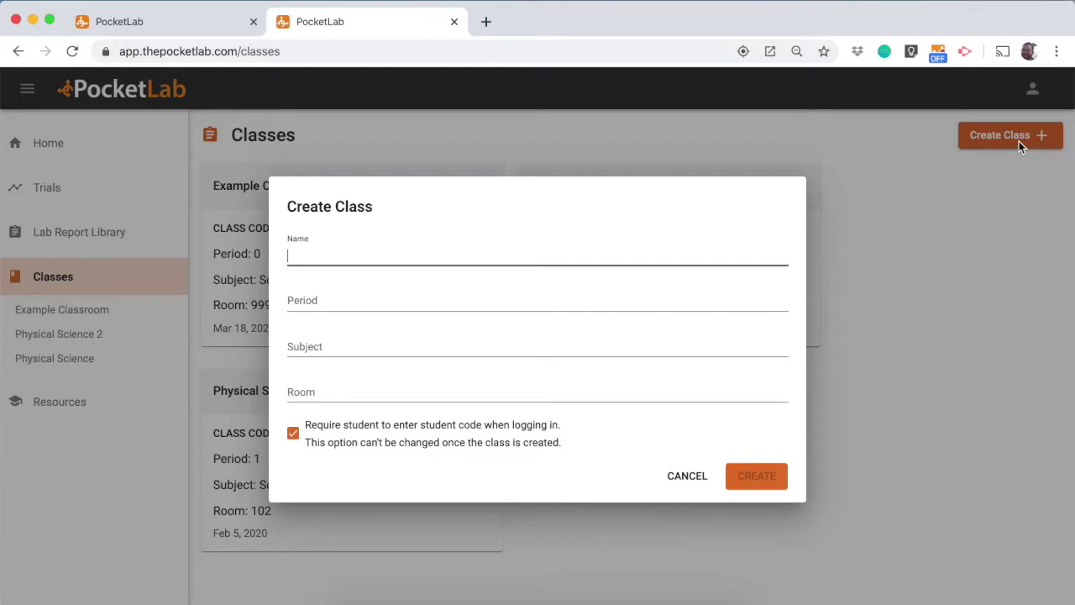
Enter Physical Science, period 3, subject Science, room 102, keeping student codes required
type("Physical Science")
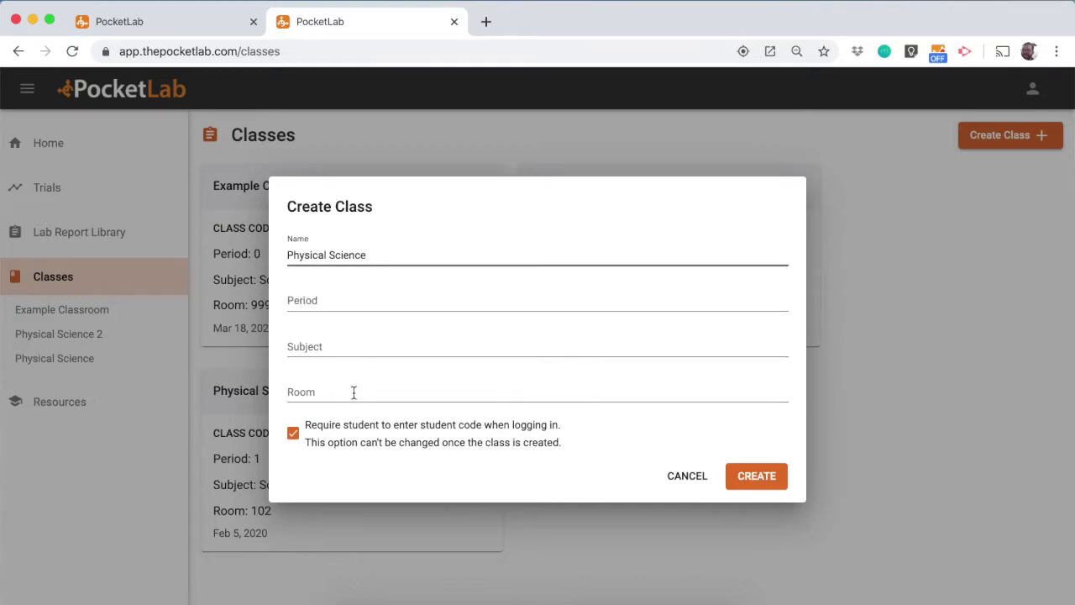
left_click(344, 299)
type("3")
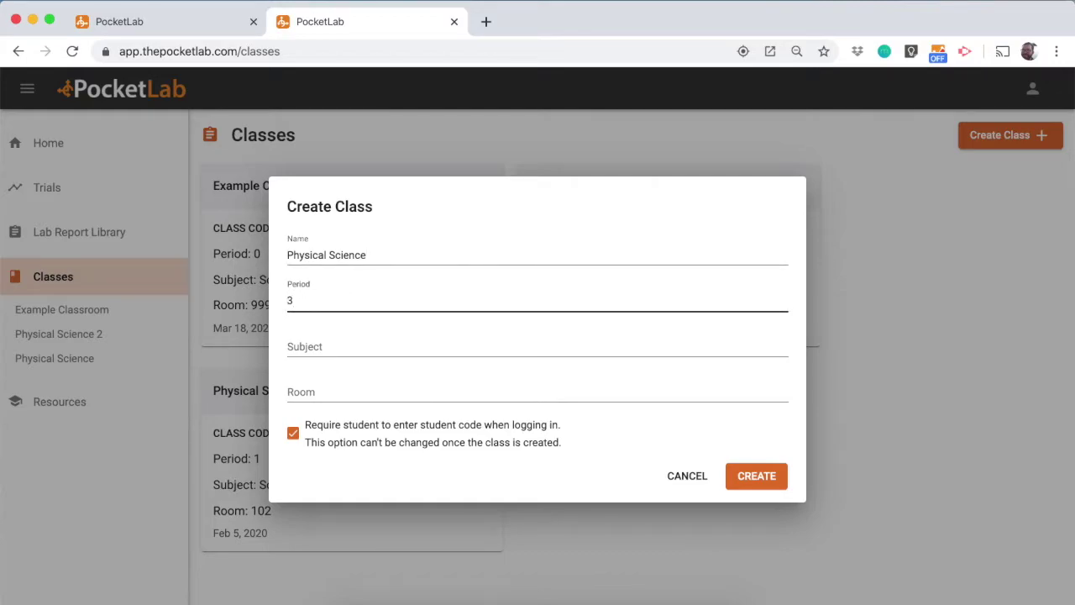
left_click(340, 346)
type("Science")
key("Tab")
type("102")
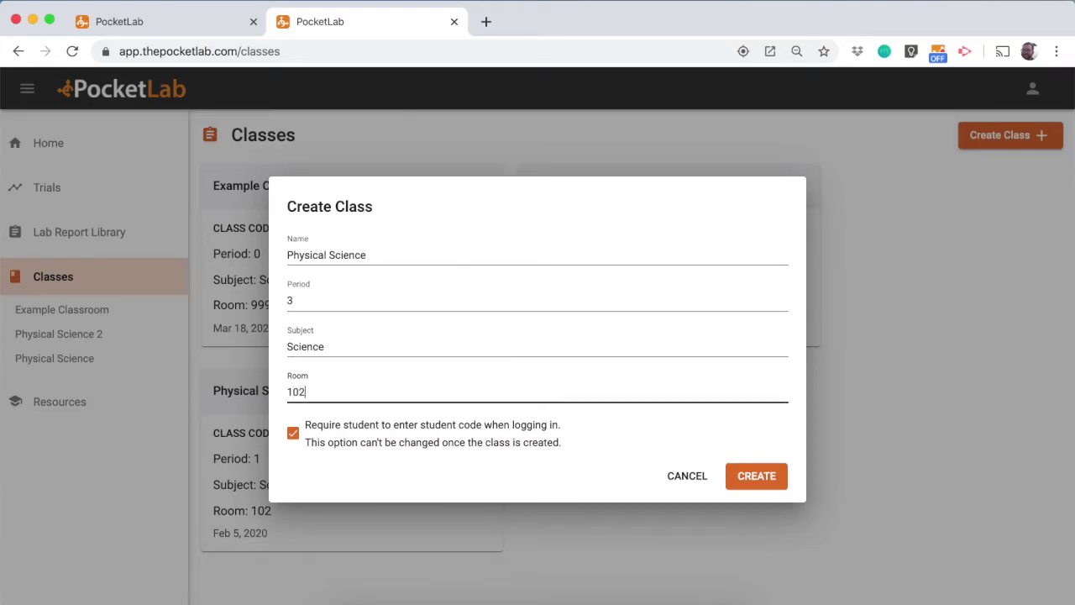
left_click(306, 472)
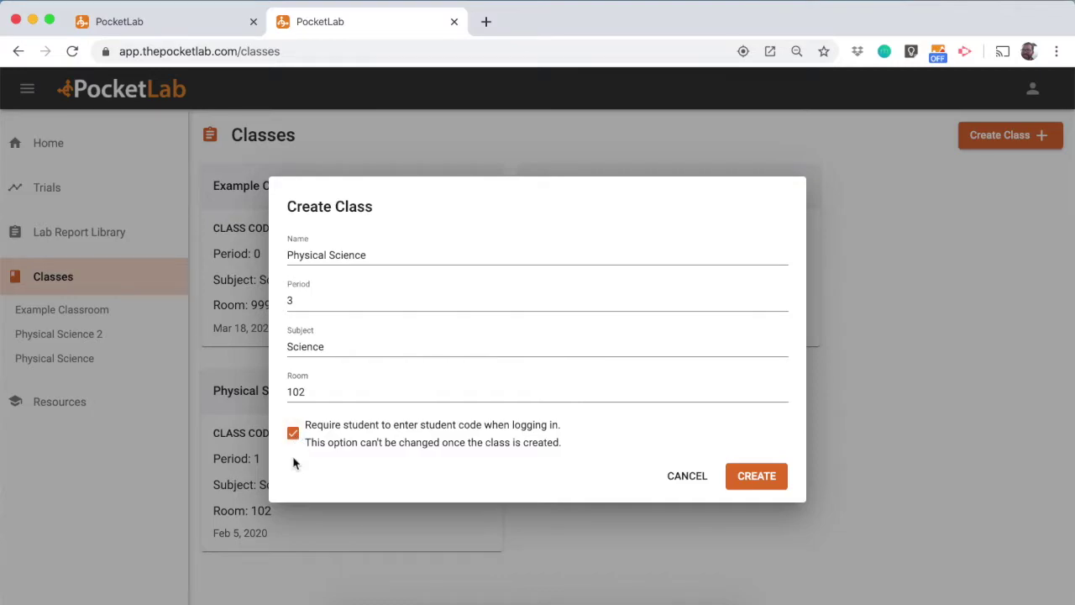
left_click(293, 434)
left_click(293, 433)
left_click(769, 485)
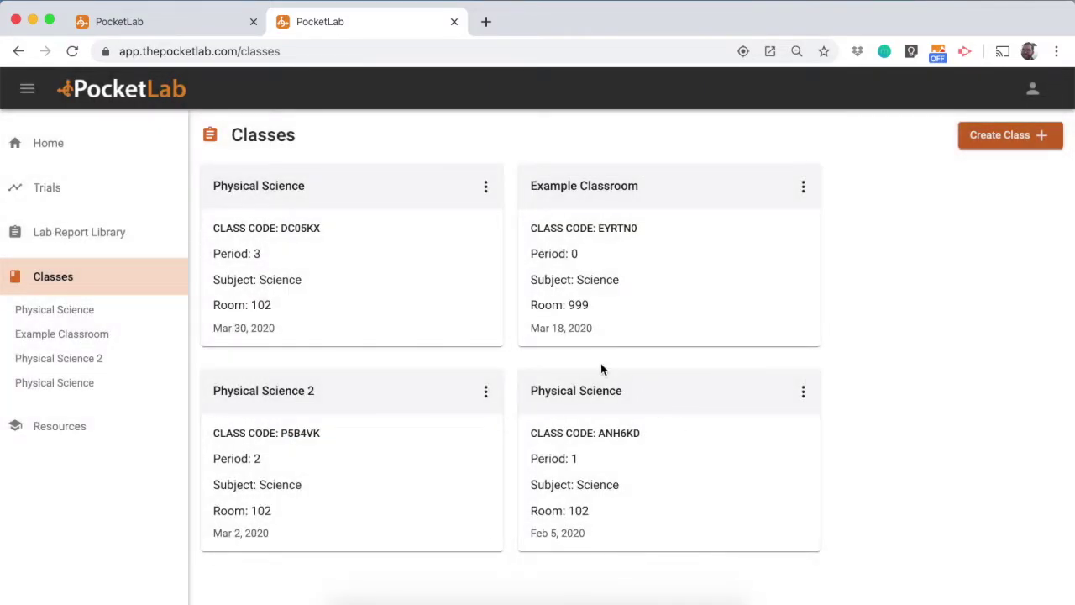
left_click(292, 196)
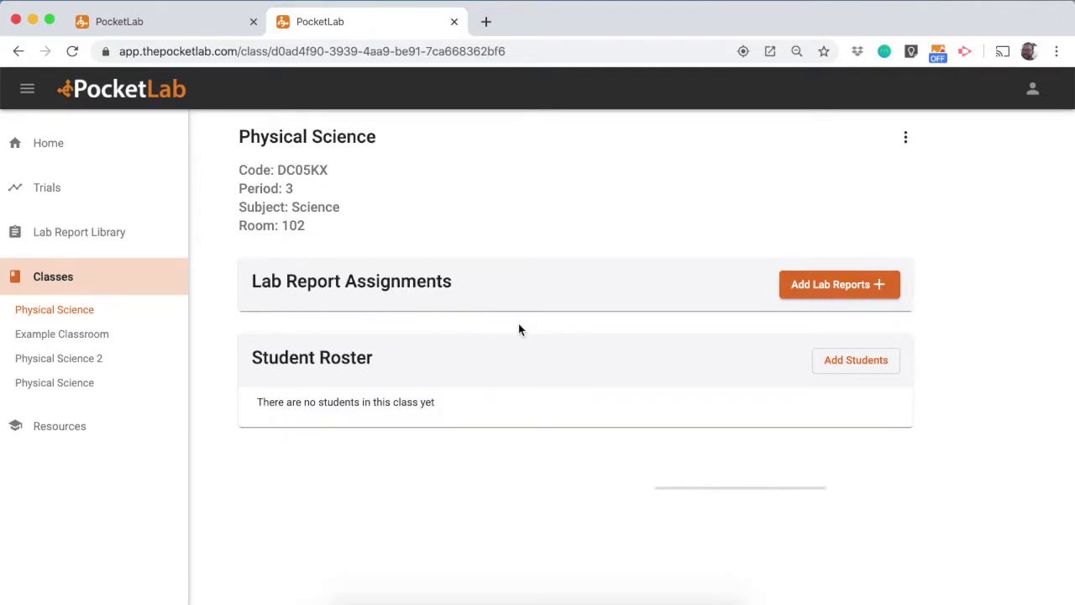
left_click(857, 366)
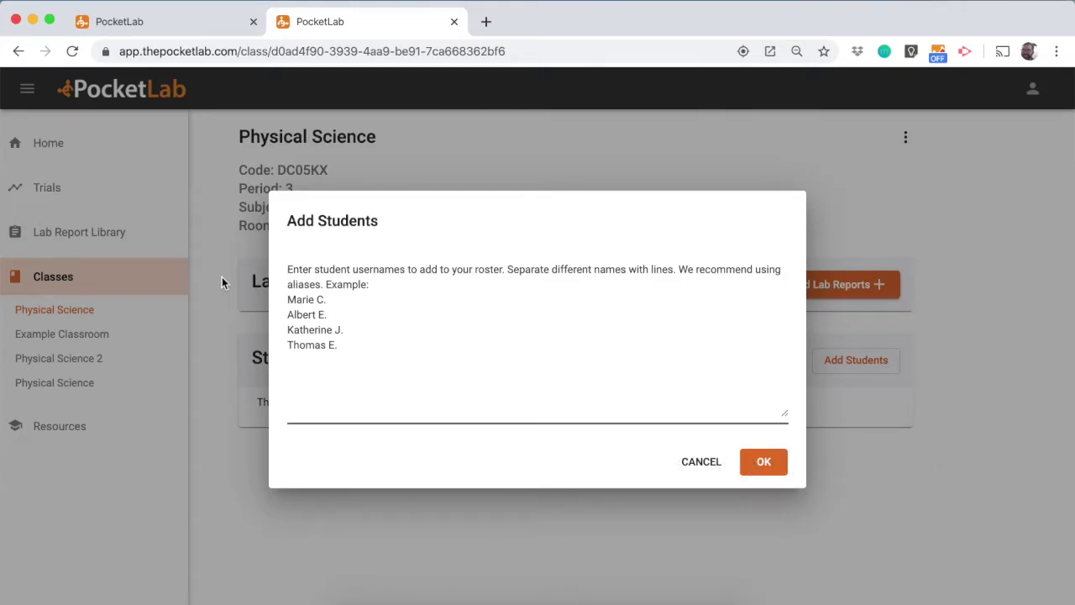
type("Ma")
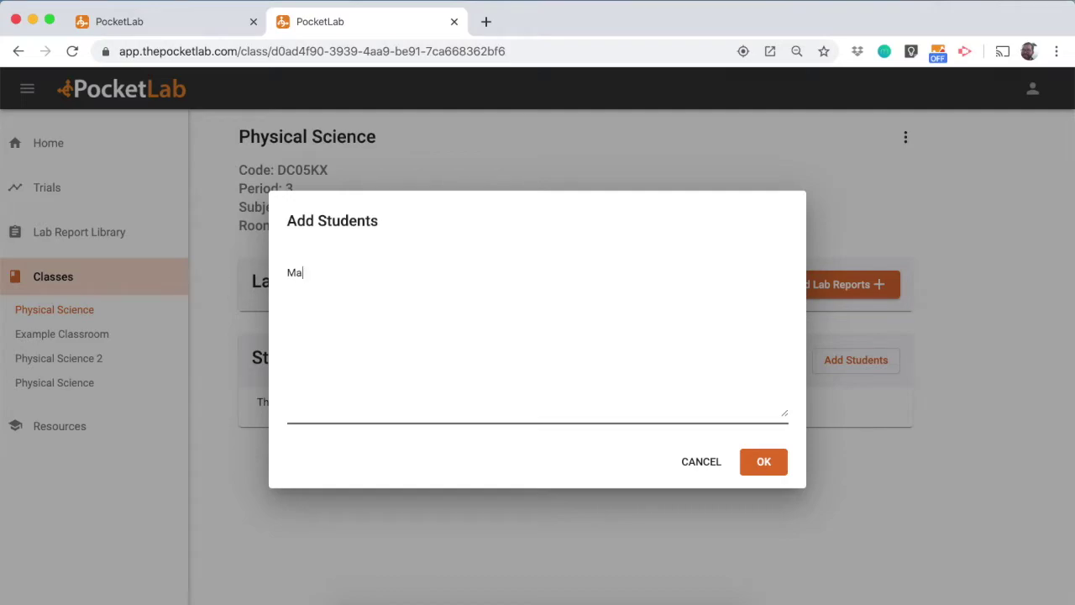
type("rie C. ")
type("Albert E.")
left_click(770, 465)
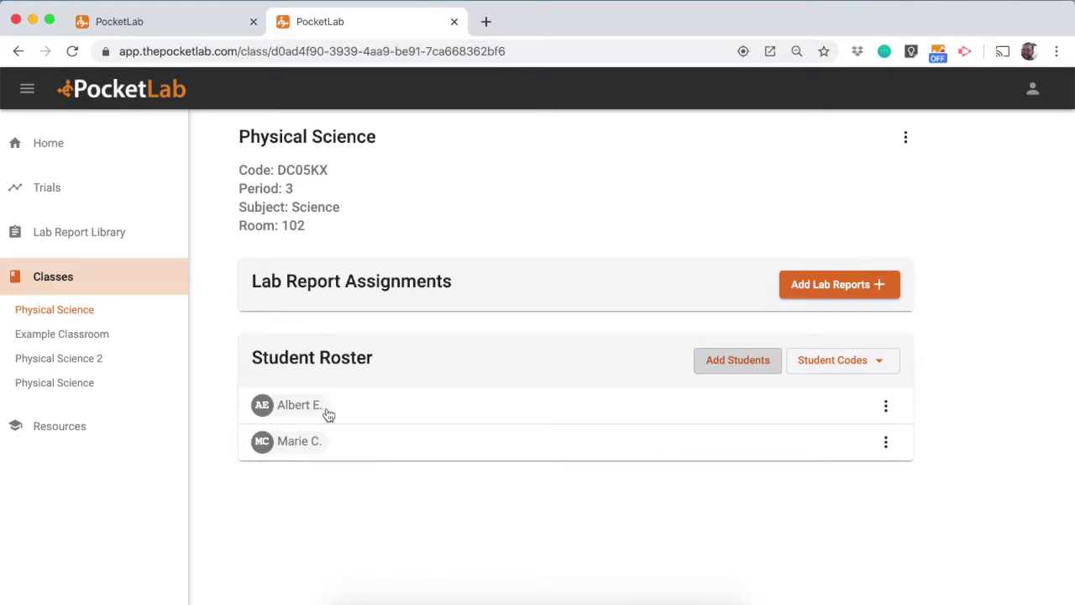
left_click_drag(336, 173, 279, 165)
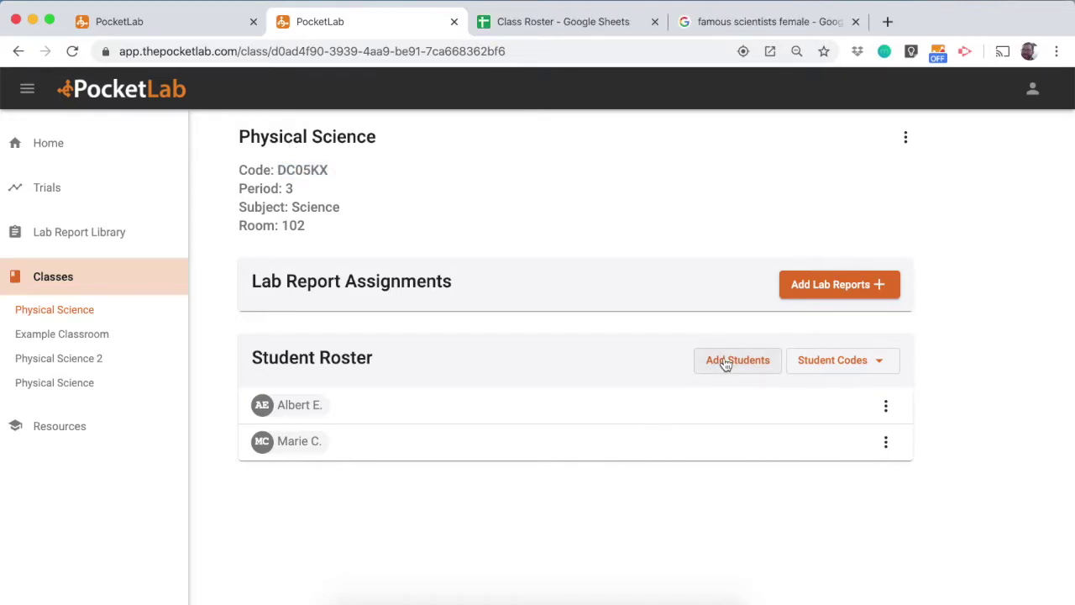
Open Add Students, then copy the six names in A3:B8 from the Class Roster sheet
left_click(726, 363)
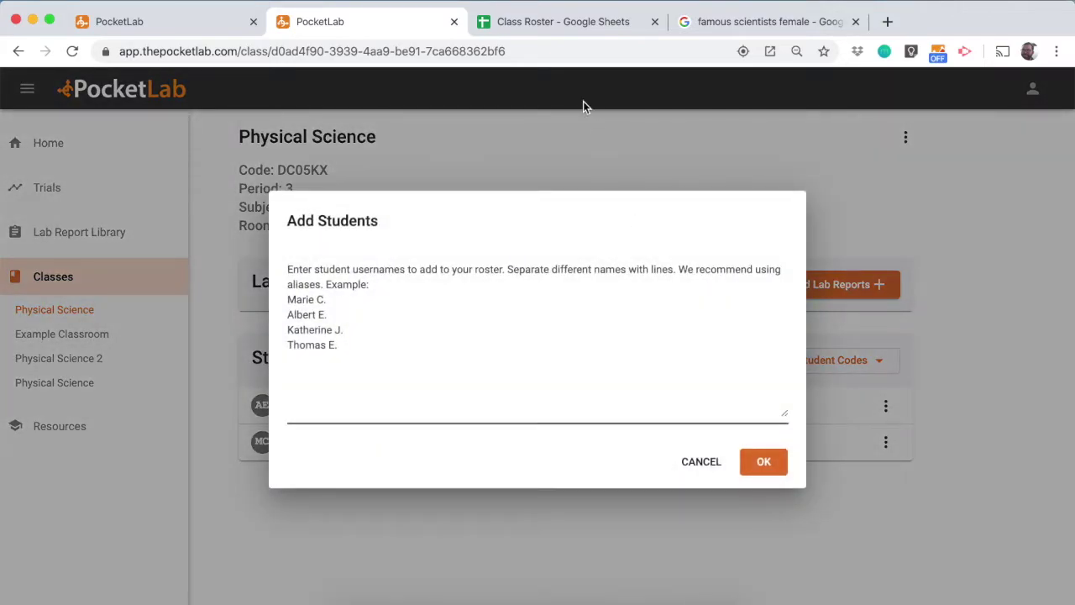
left_click(580, 25)
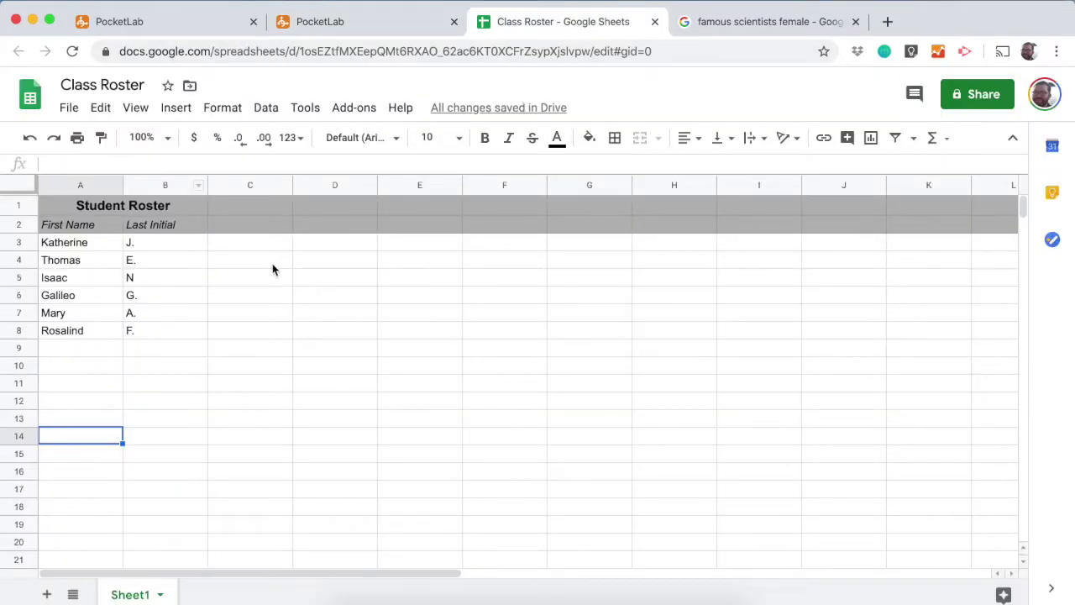
left_click_drag(89, 244, 148, 334)
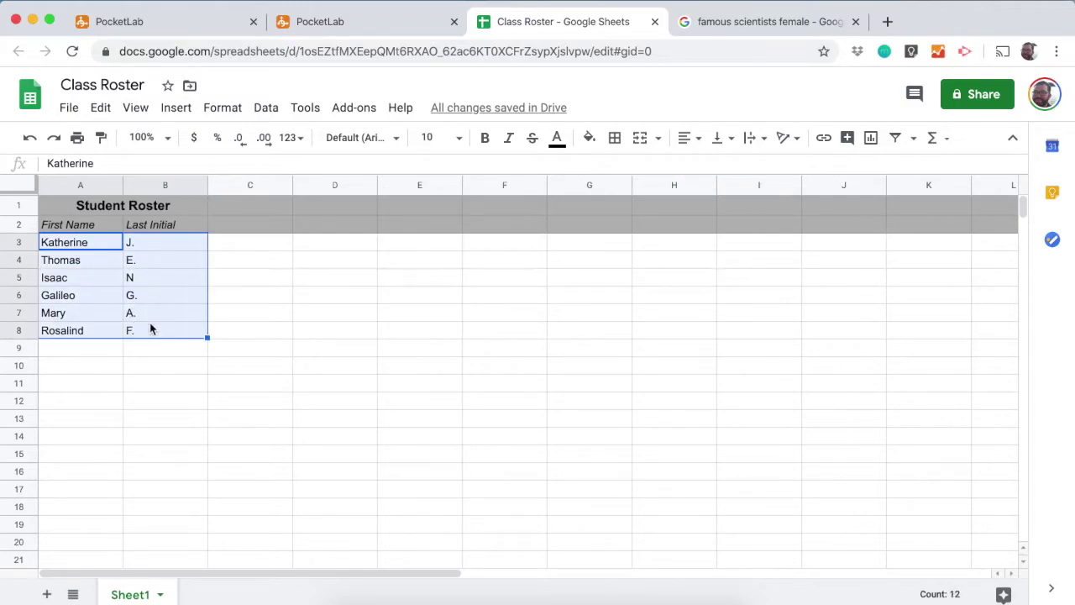
right_click(149, 330)
left_click(223, 162)
left_click(327, 21)
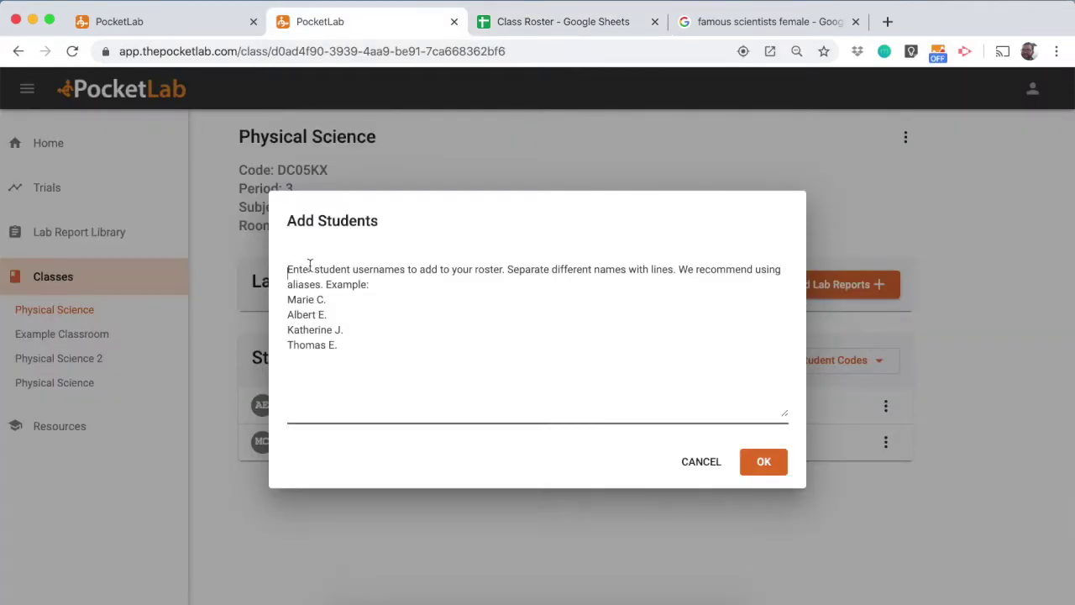
Paste the six copied names into the Add Students box and confirm adding them to the roster
right_click(303, 273)
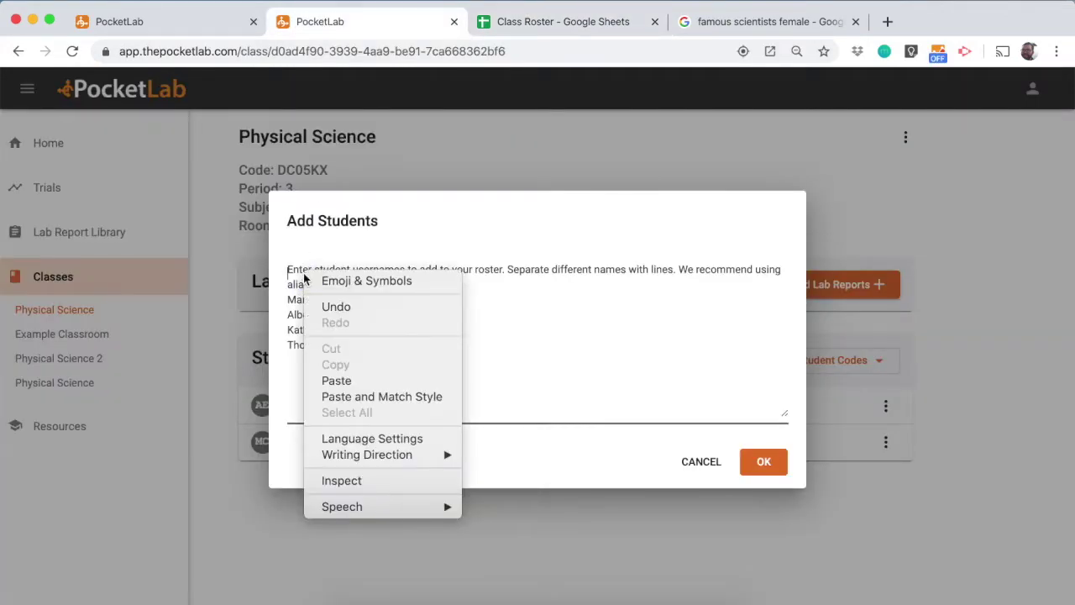
left_click(337, 382)
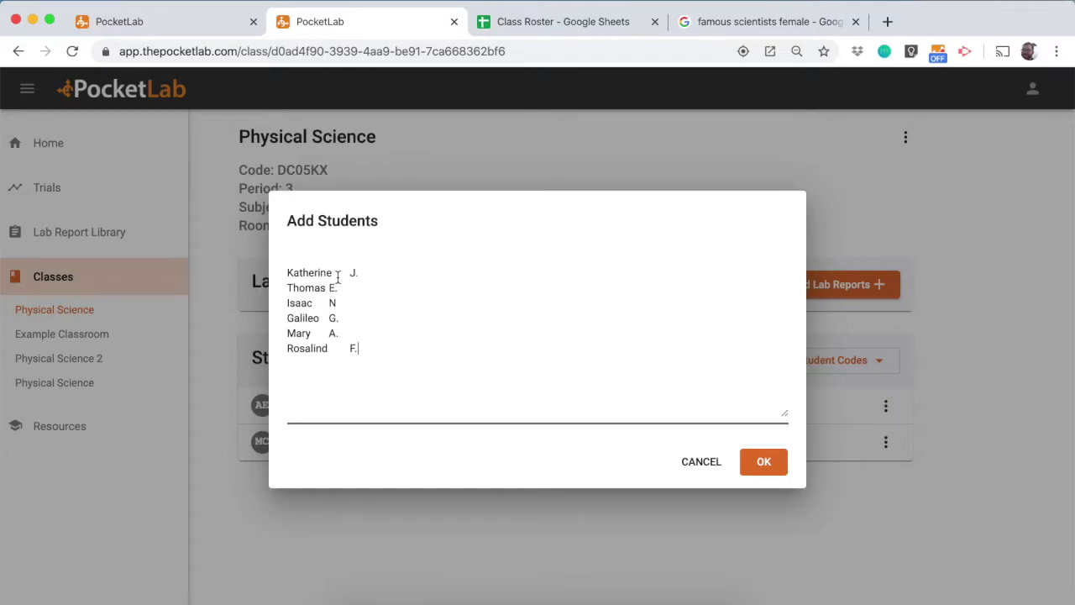
left_click(761, 462)
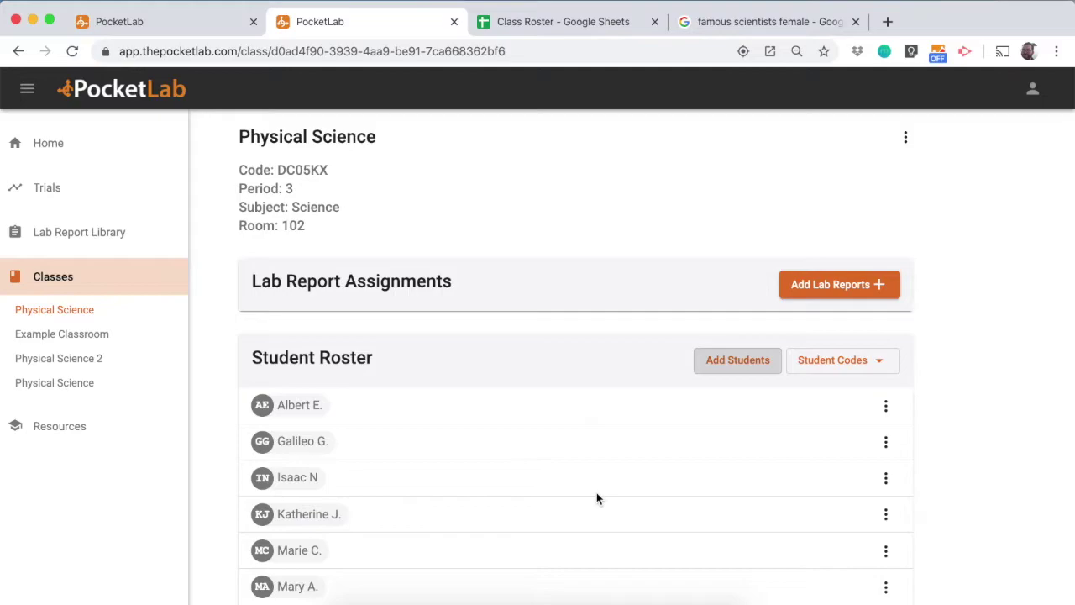
scroll(596, 499, "down", 2)
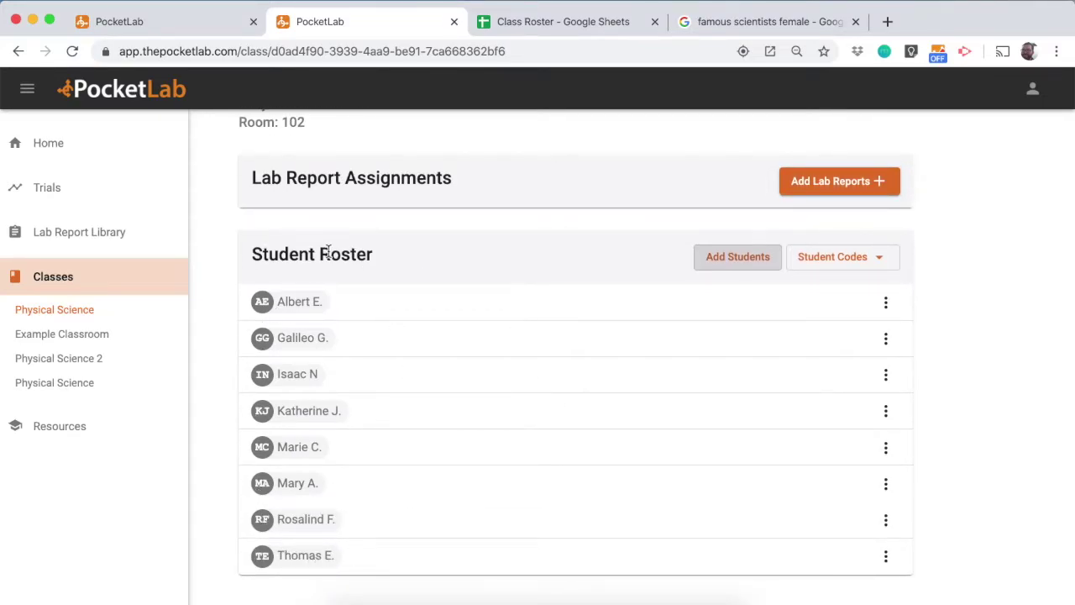
Display every student's login code, then close the list
left_click(855, 269)
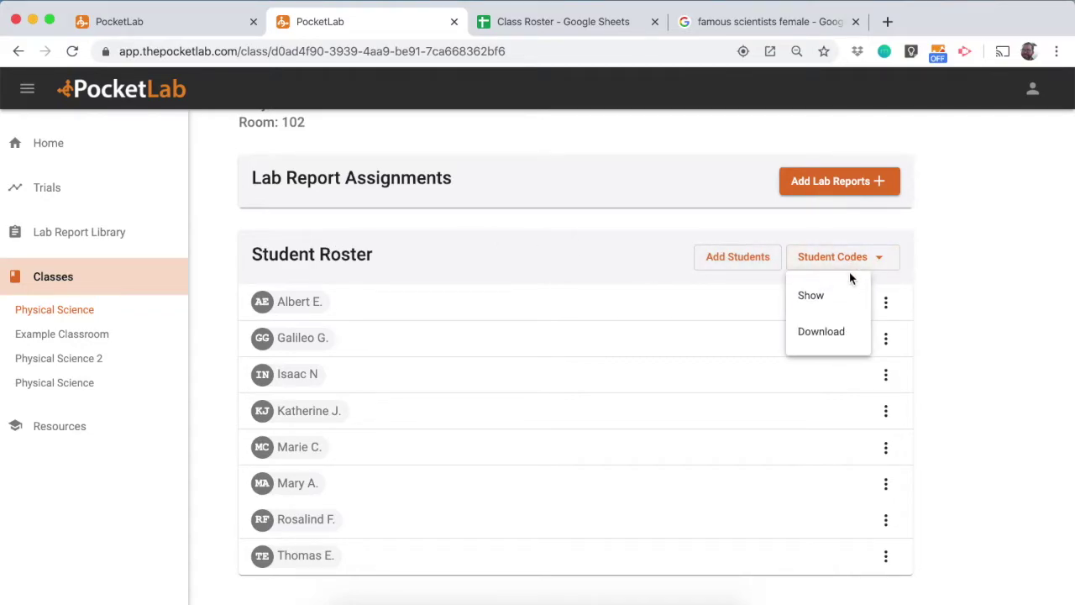
left_click(840, 294)
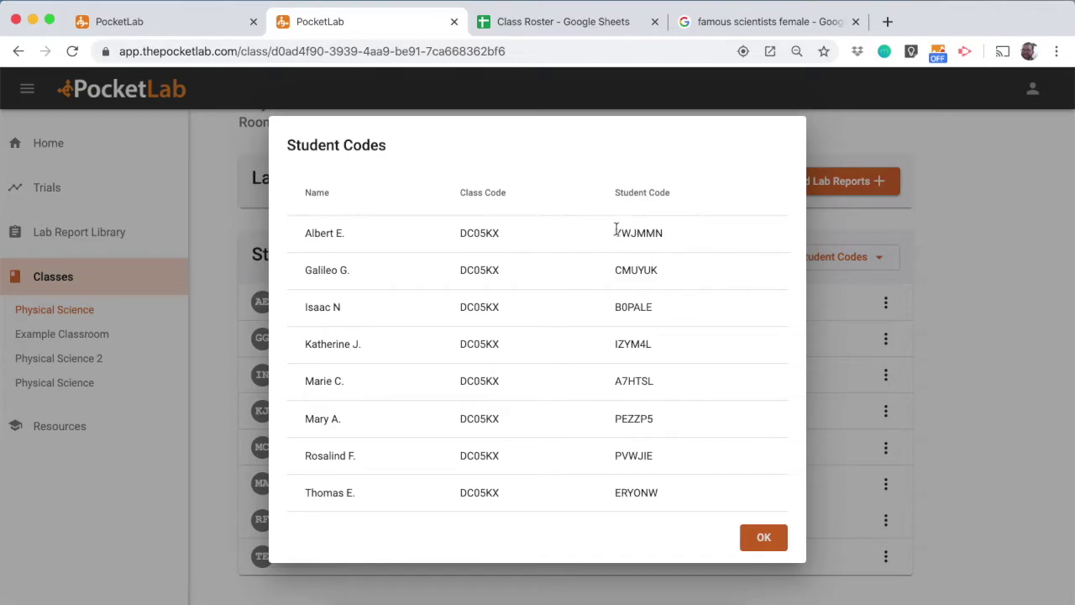
left_click(761, 539)
Download the student codes as the physical_science CSV file
left_click(883, 259)
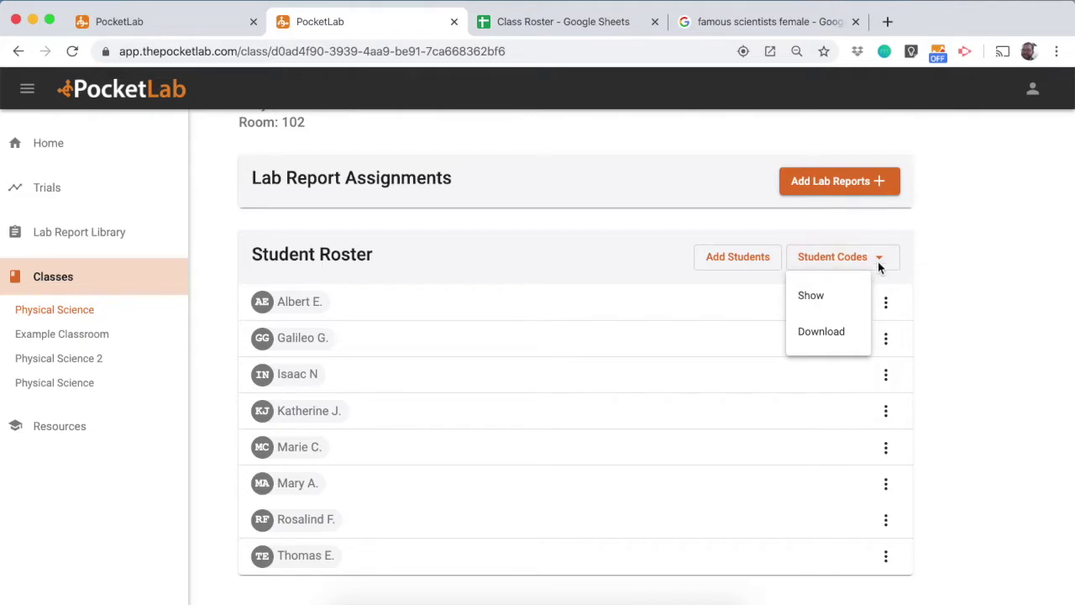
left_click(840, 333)
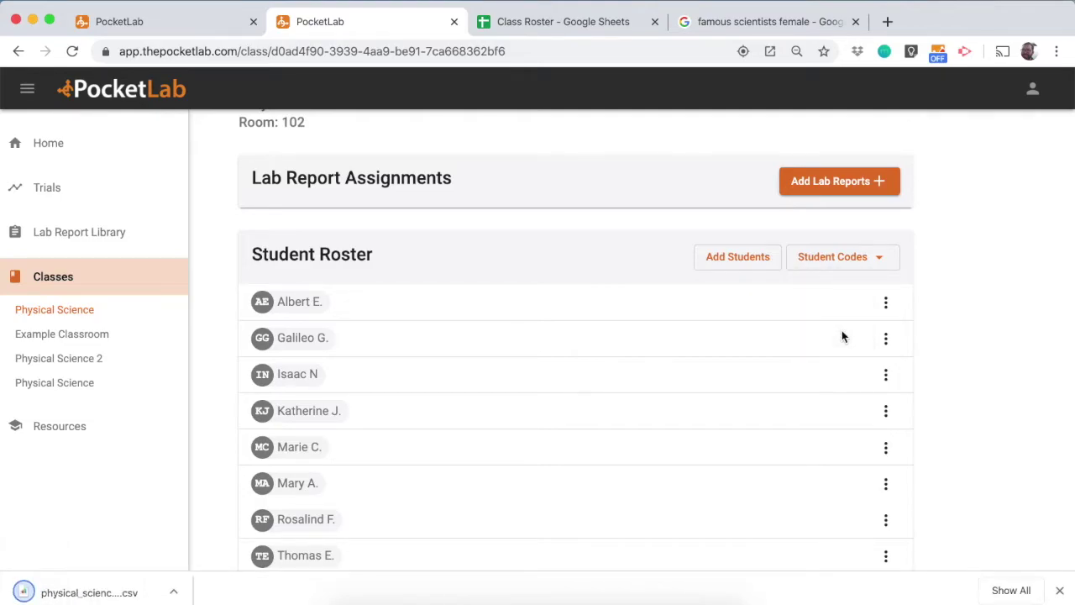
scroll(555, 347, "up", 2)
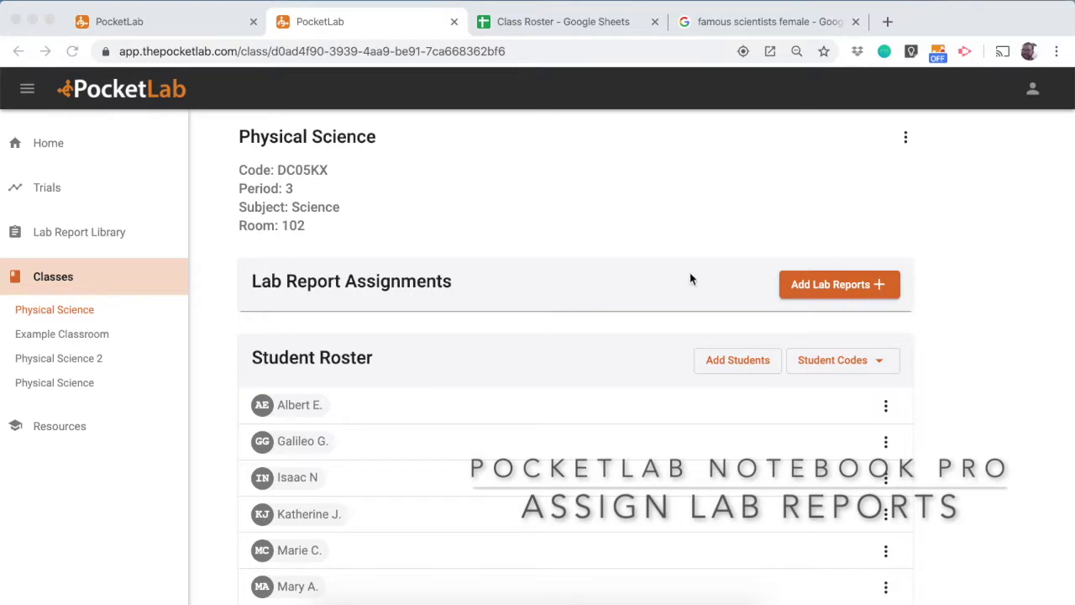
Add the Magnets Act Like Springs lab report as a class assignment
left_click(827, 283)
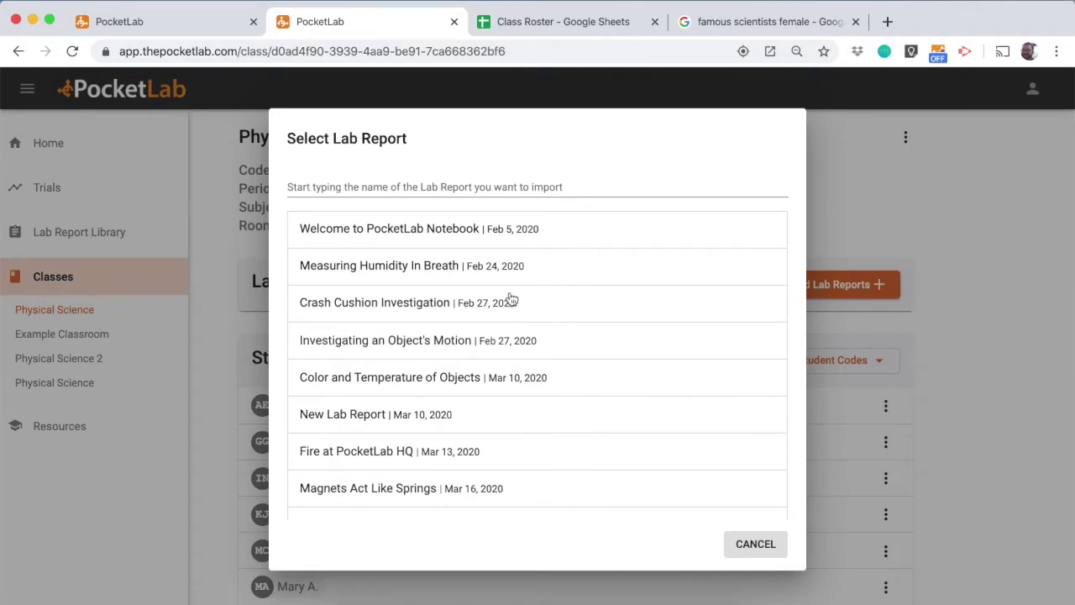
scroll(504, 385, "down", 3)
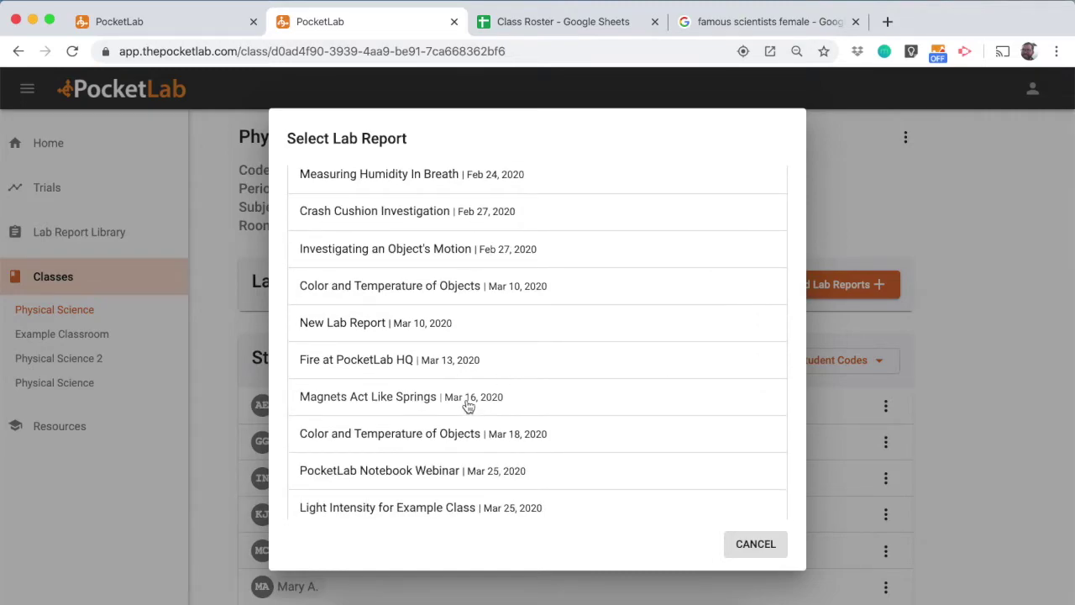
left_click(467, 401)
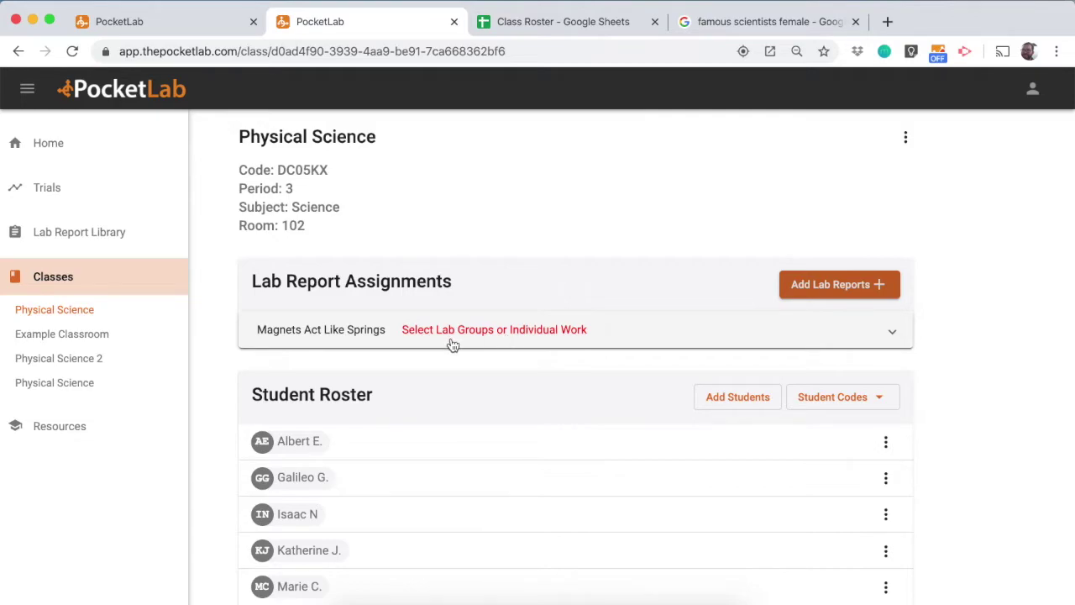
Set Magnets Act Like Springs as individual work, producing 8 individual lab reports
left_click(525, 341)
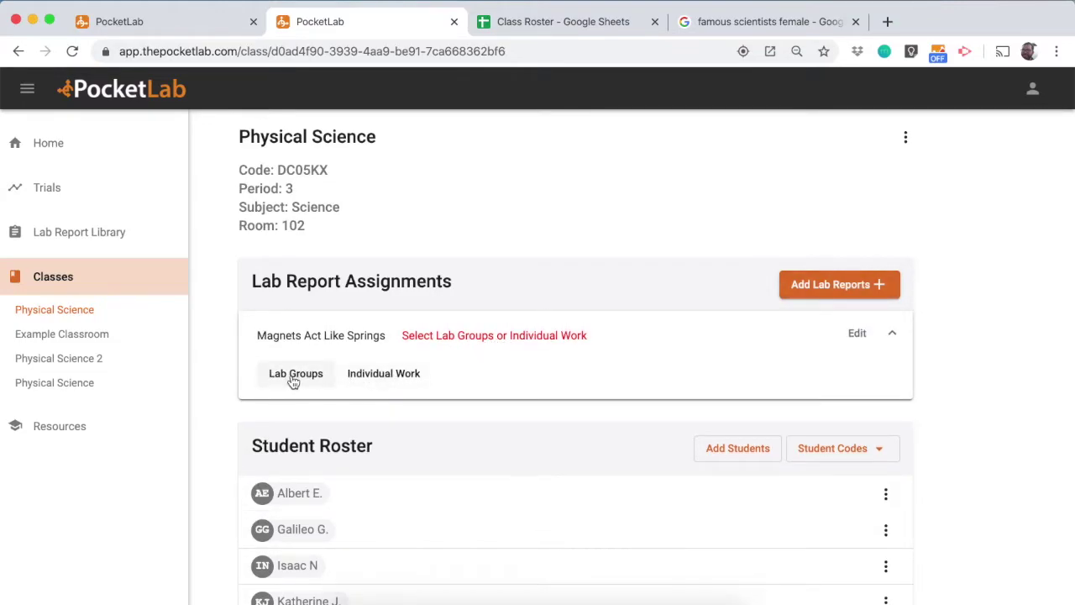
left_click(374, 378)
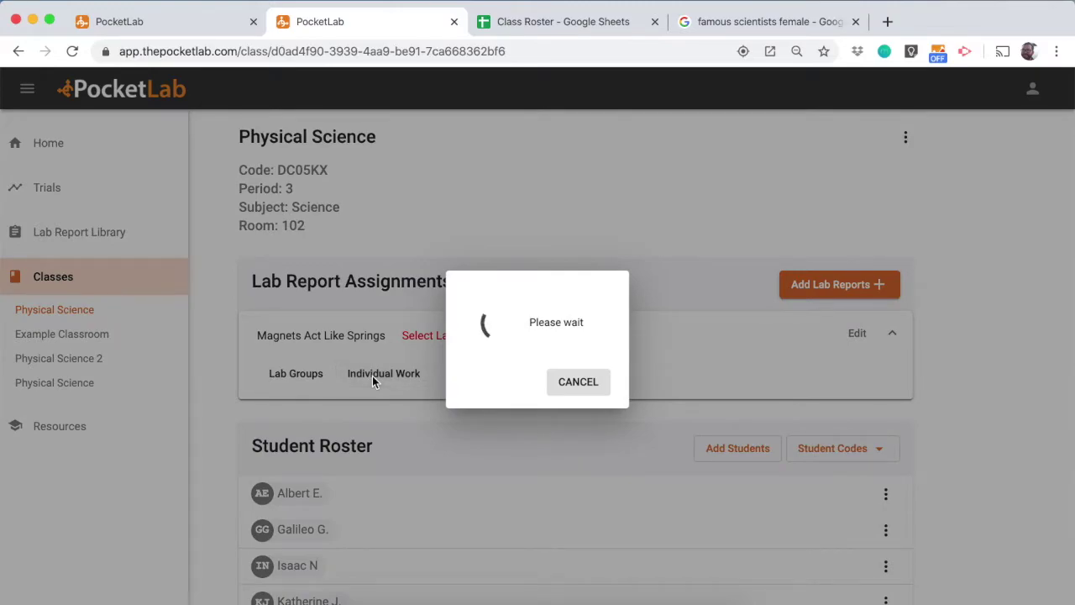
scroll(375, 385, "down", 3)
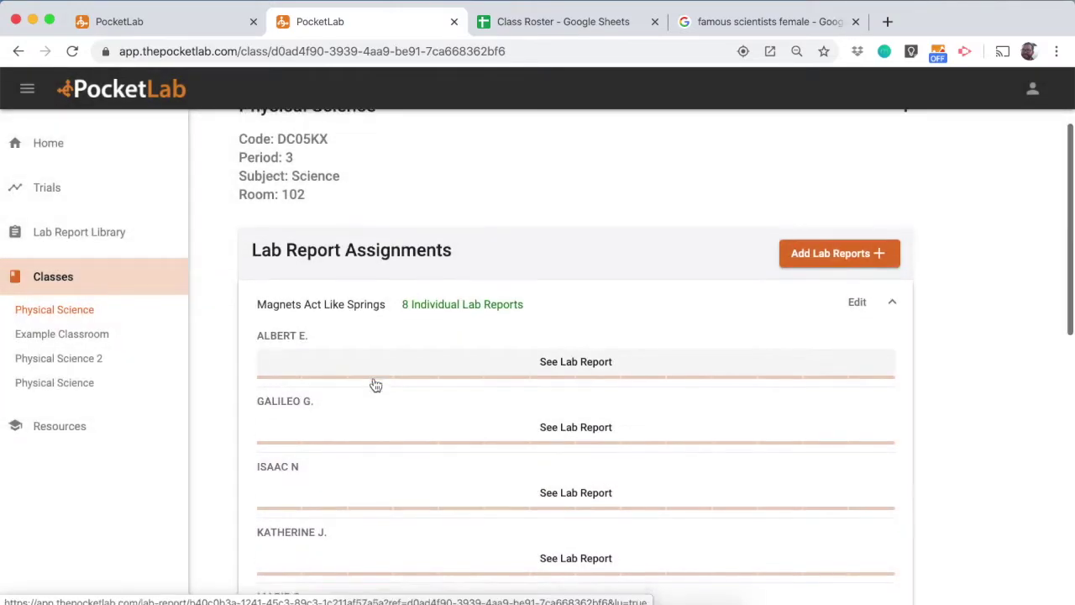
scroll(376, 385, "down", 8)
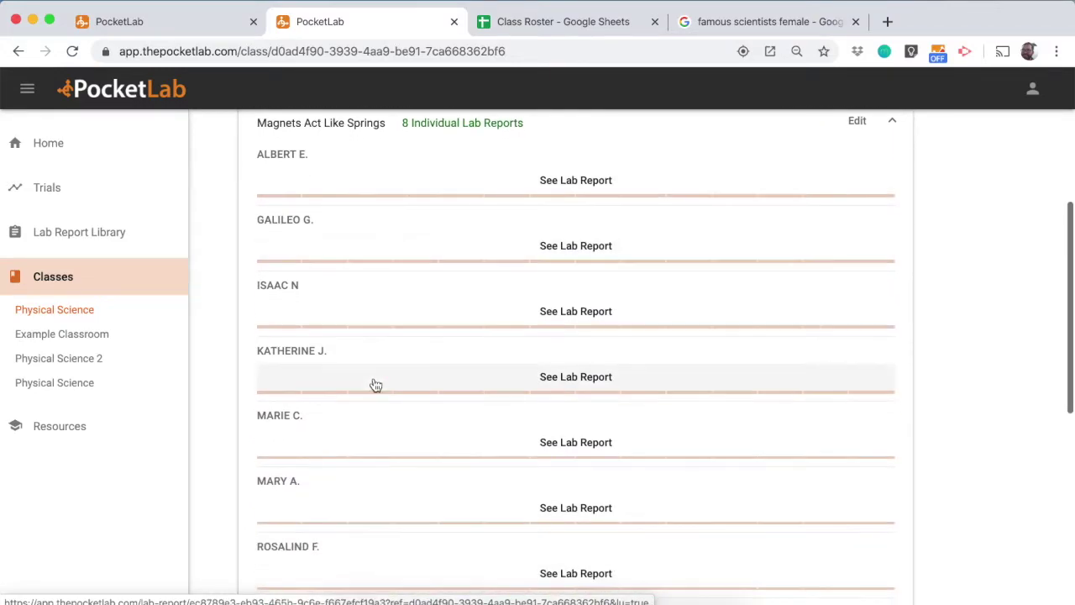
scroll(375, 385, "down", 5)
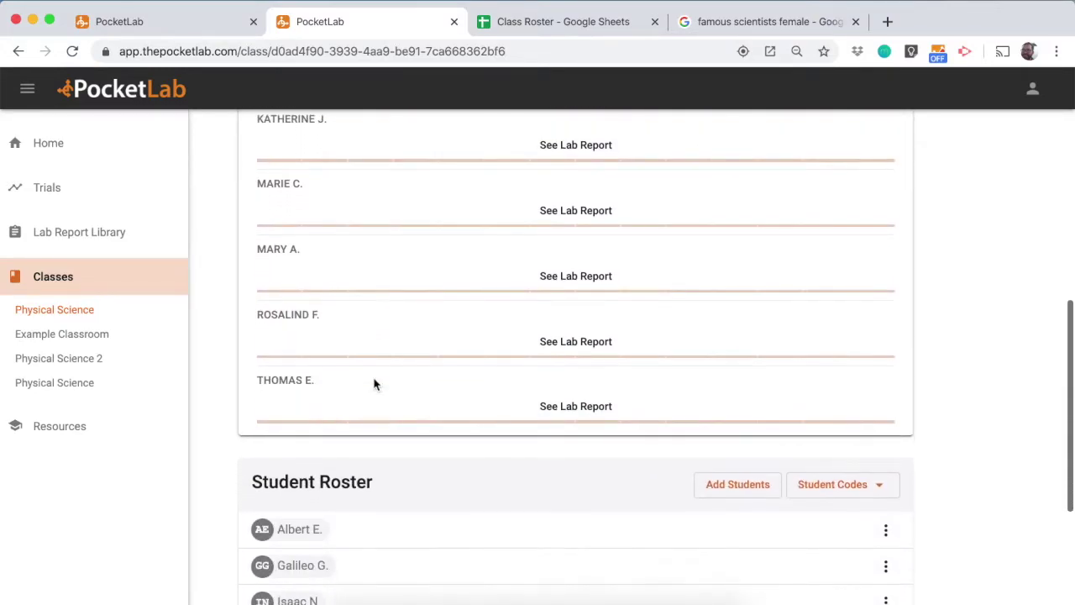
scroll(375, 385, "up", 15)
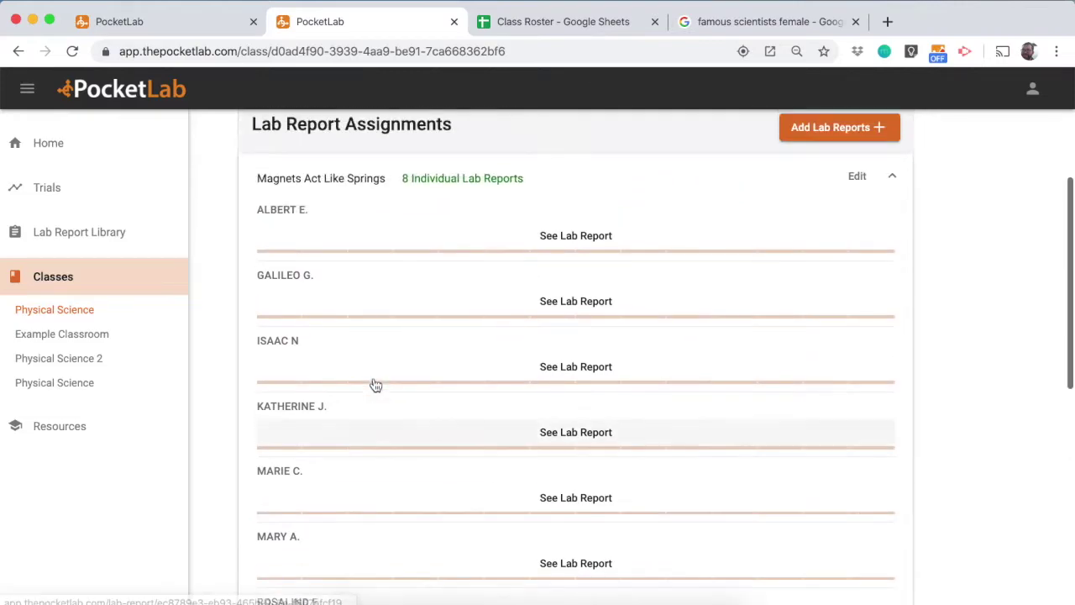
Assign the Mar 10 Color and Temperature of Objects report and expand its assignment row
left_click(831, 284)
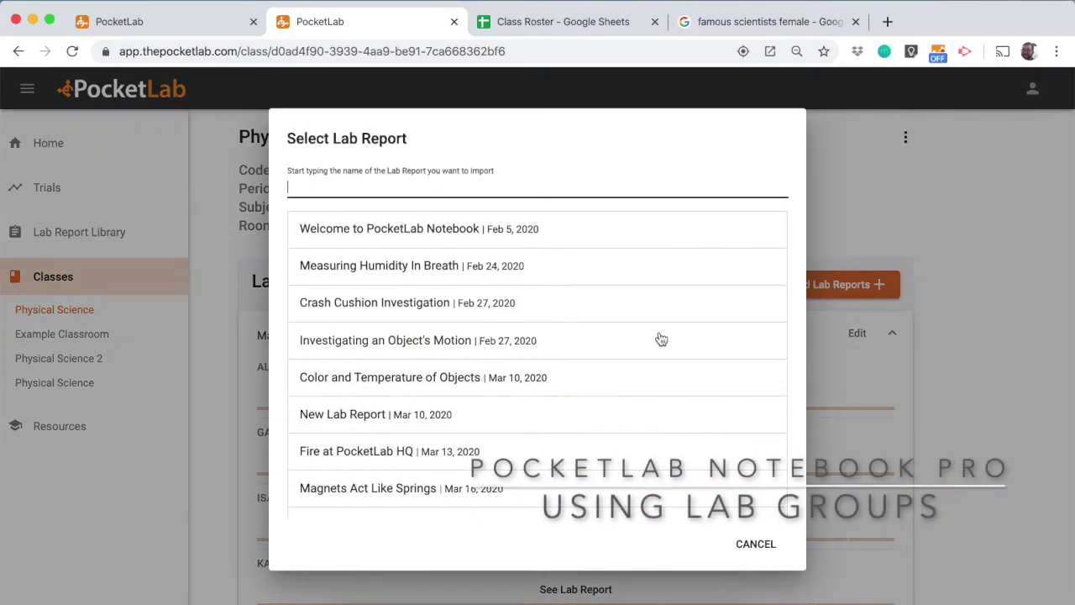
scroll(661, 338, "down", 3)
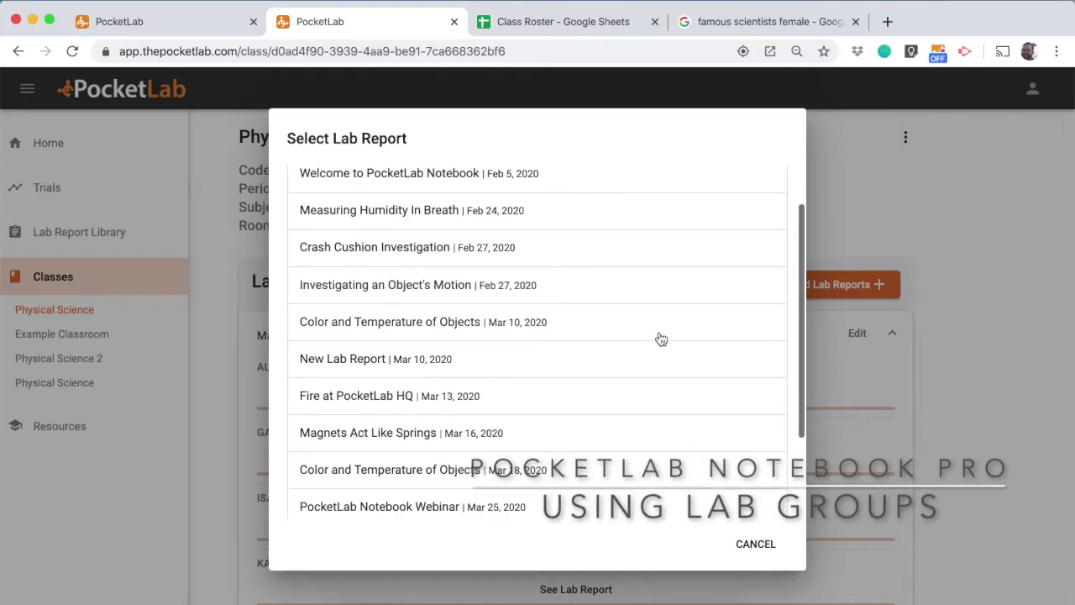
left_click(454, 324)
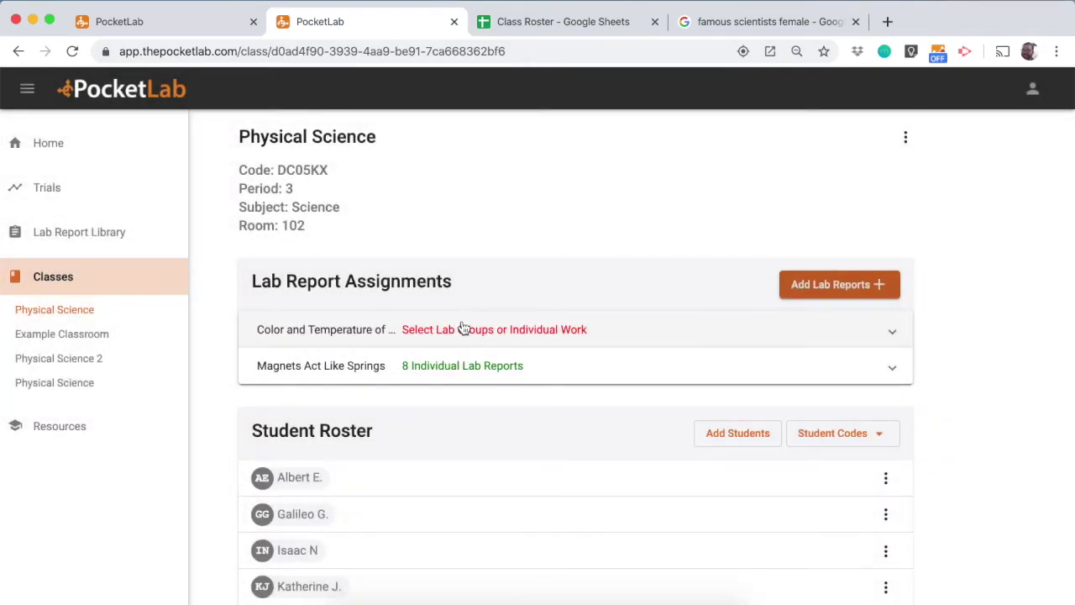
left_click(463, 328)
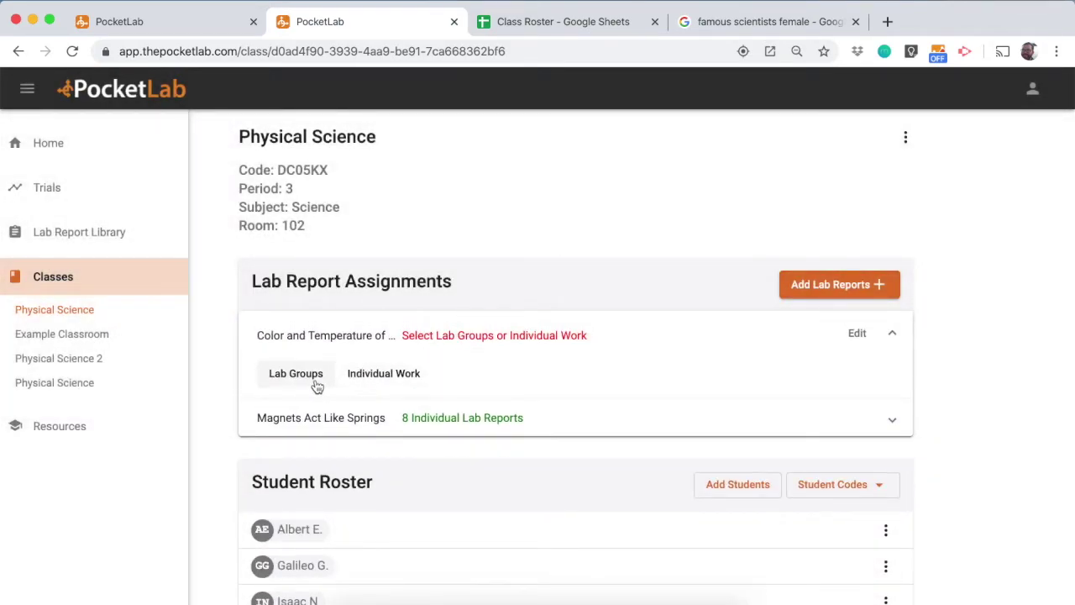
Create Group 1 for the Color and Temperature of Objects lab with four students
left_click(315, 382)
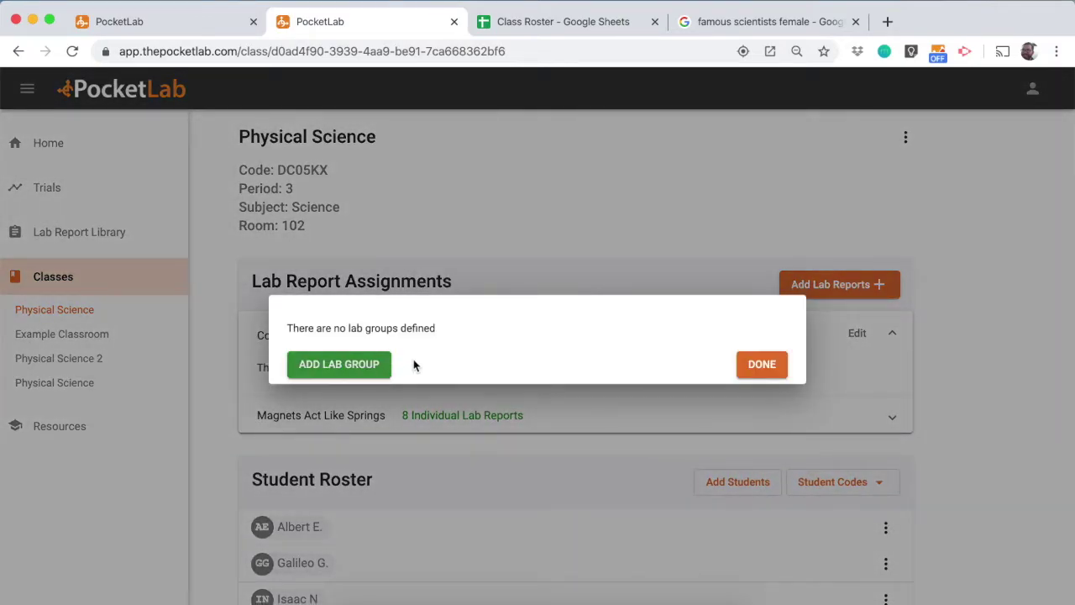
left_click(369, 370)
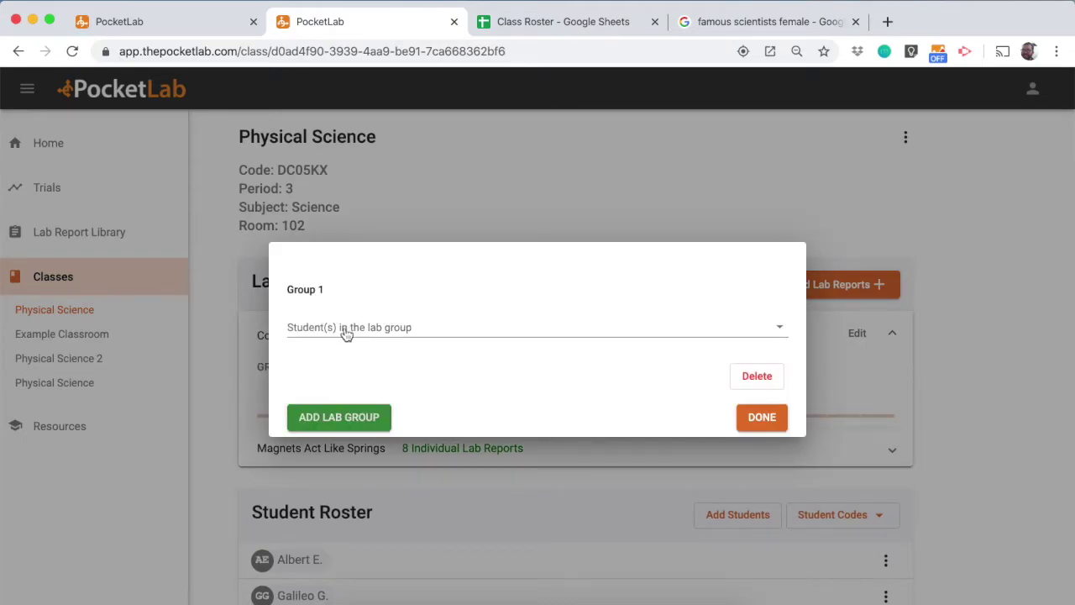
left_click(346, 333)
left_click(346, 333)
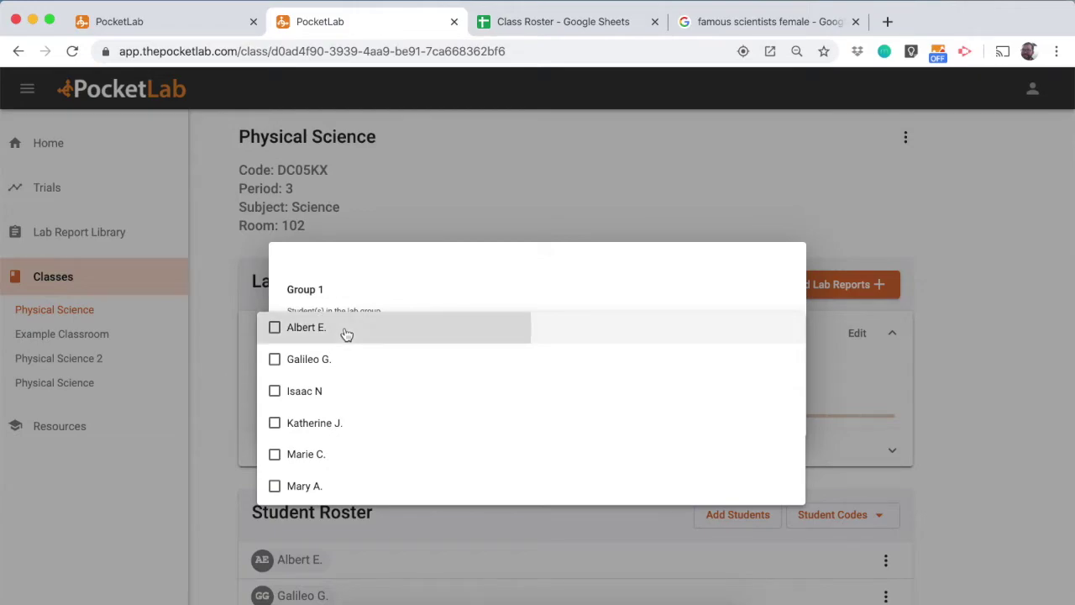
left_click(346, 333)
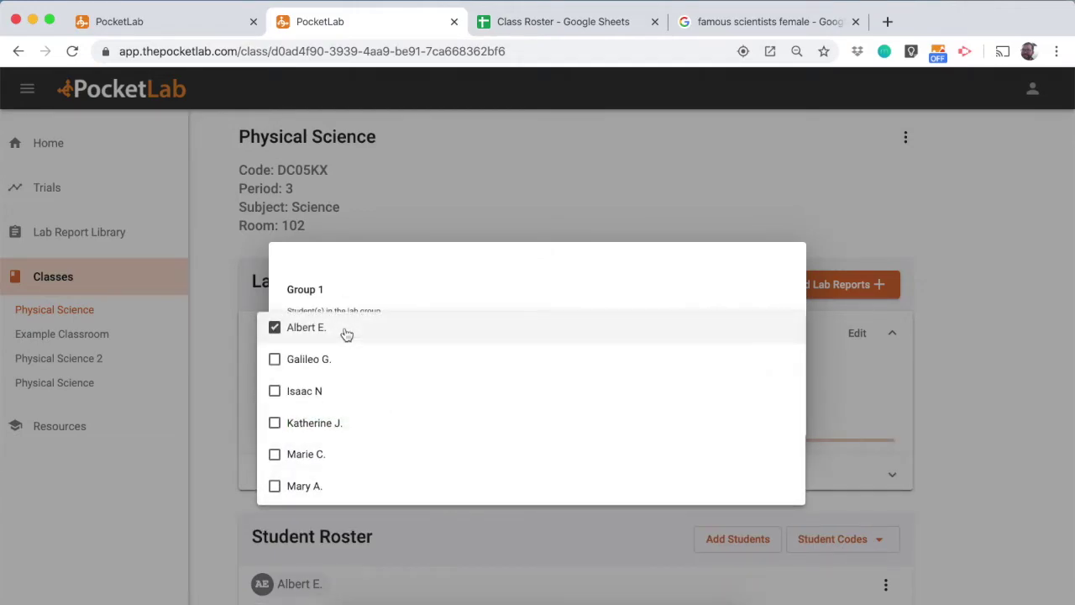
left_click(343, 393)
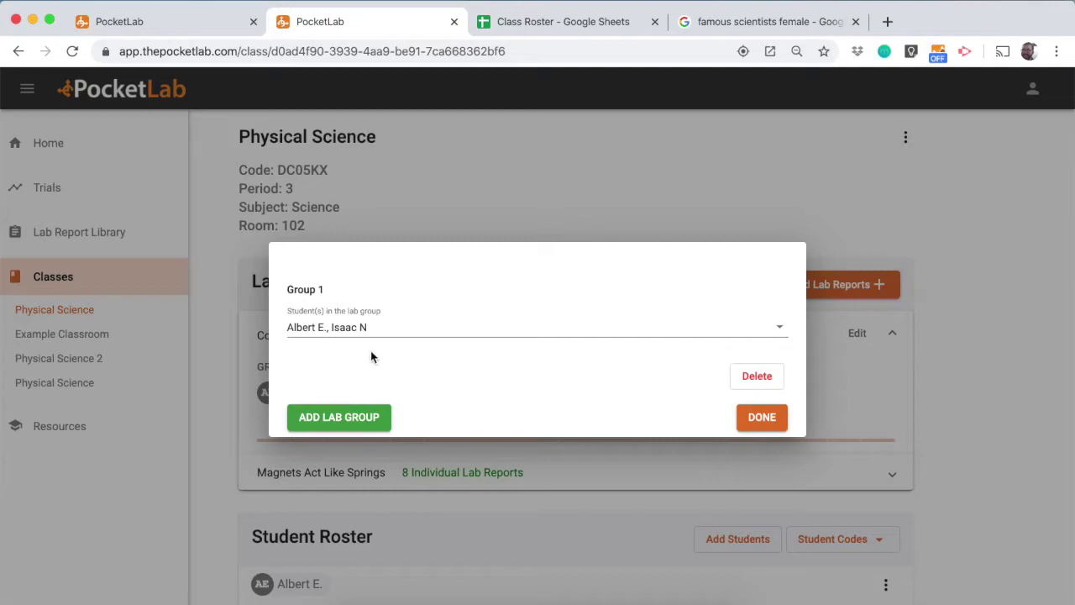
left_click(382, 331)
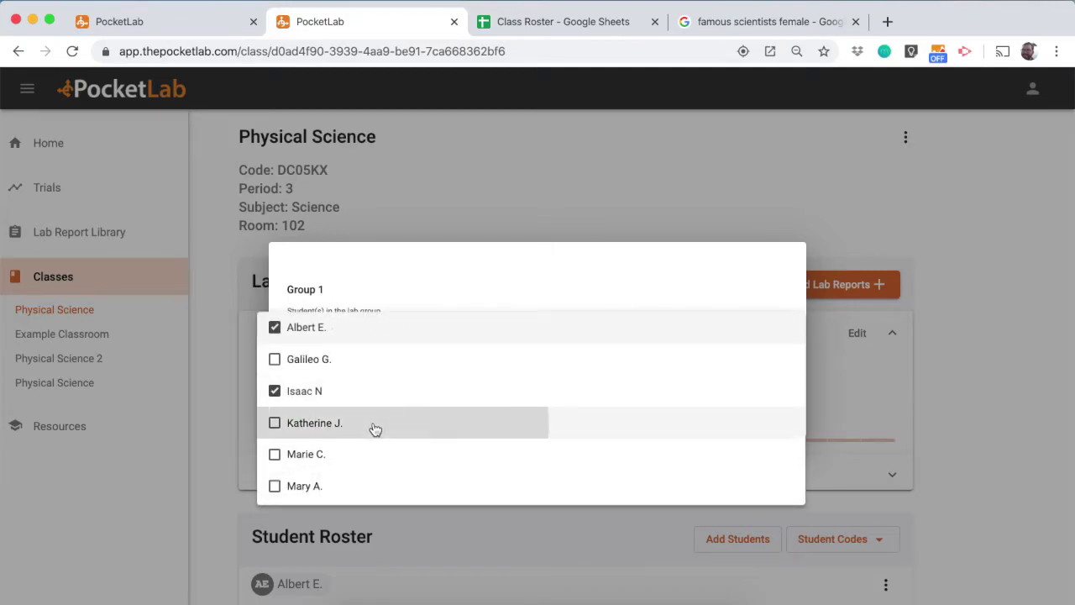
left_click(374, 425)
left_click(442, 322)
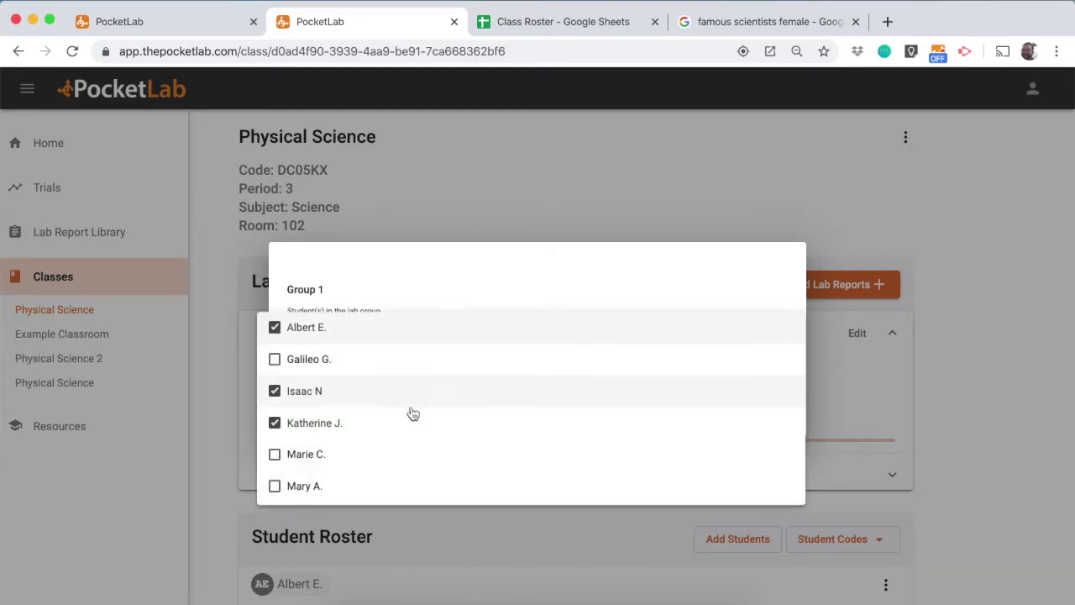
left_click(403, 449)
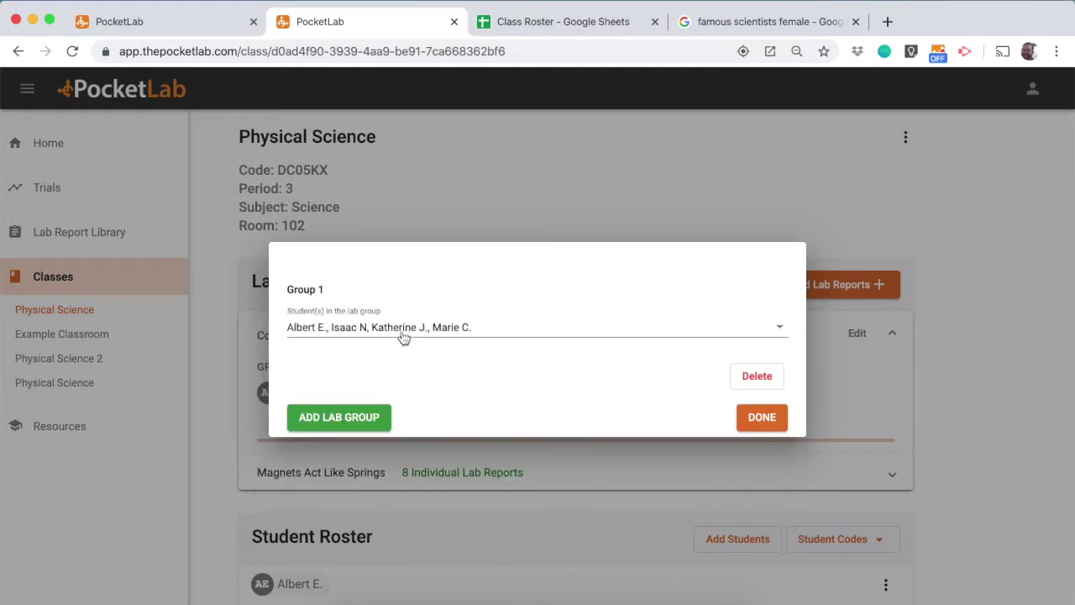
Add Group 2 with the remaining four students and save the lab groups
left_click(367, 424)
left_click(358, 395)
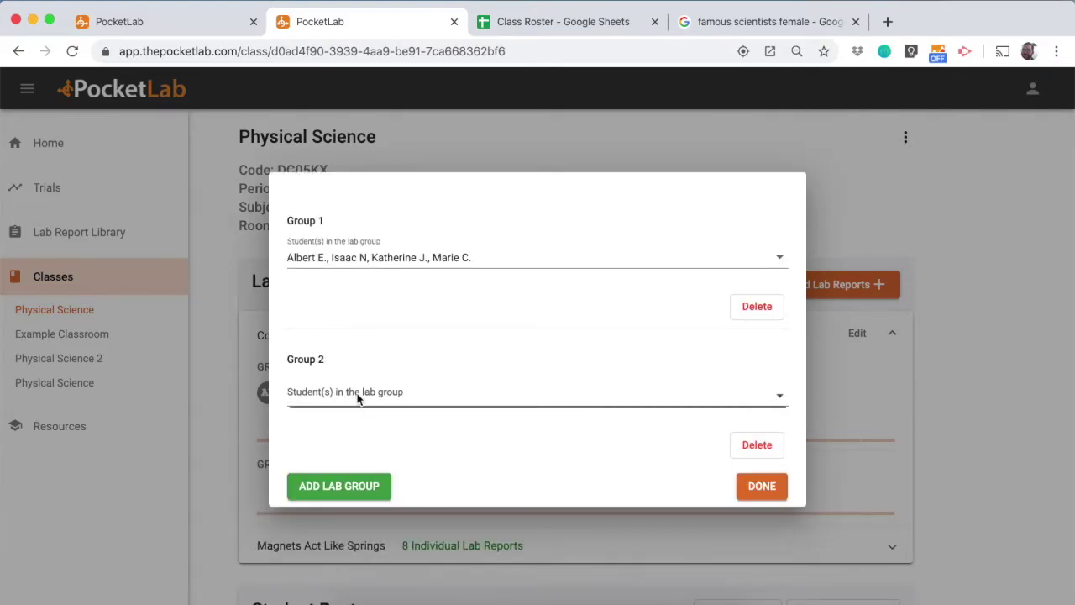
left_click(353, 429)
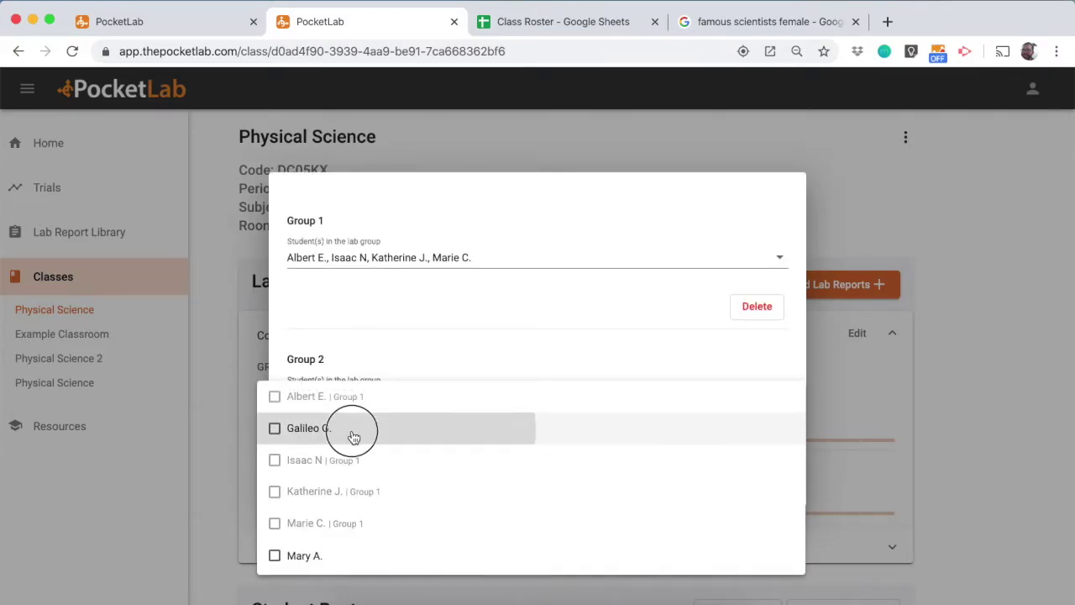
left_click(355, 395)
scroll(351, 420, "down", 2)
left_click(346, 467)
left_click(365, 400)
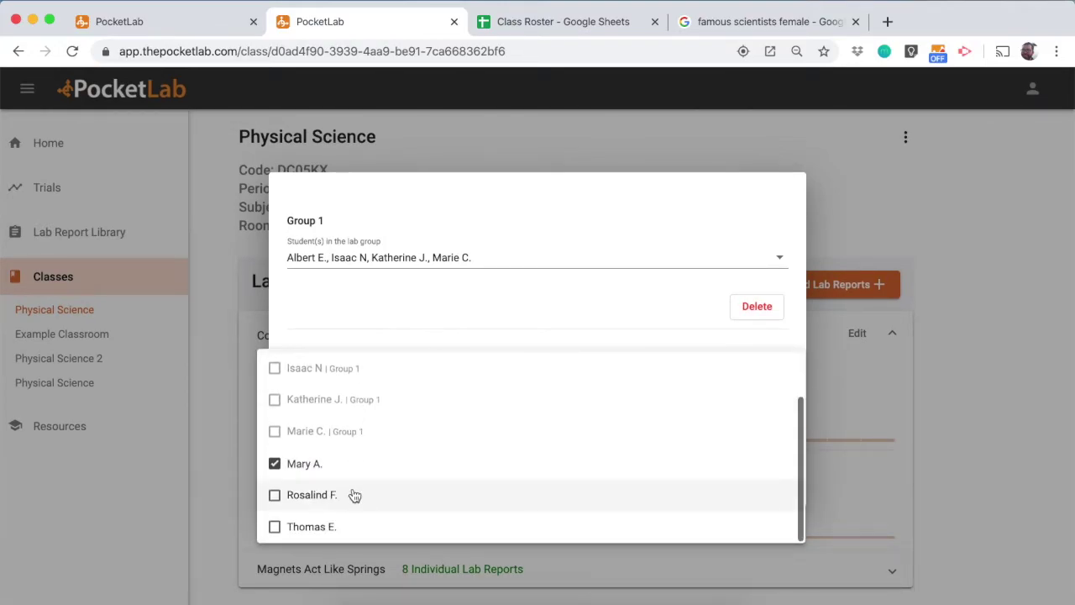
left_click(353, 502)
left_click(377, 397)
scroll(374, 396, "down", 3)
left_click(345, 526)
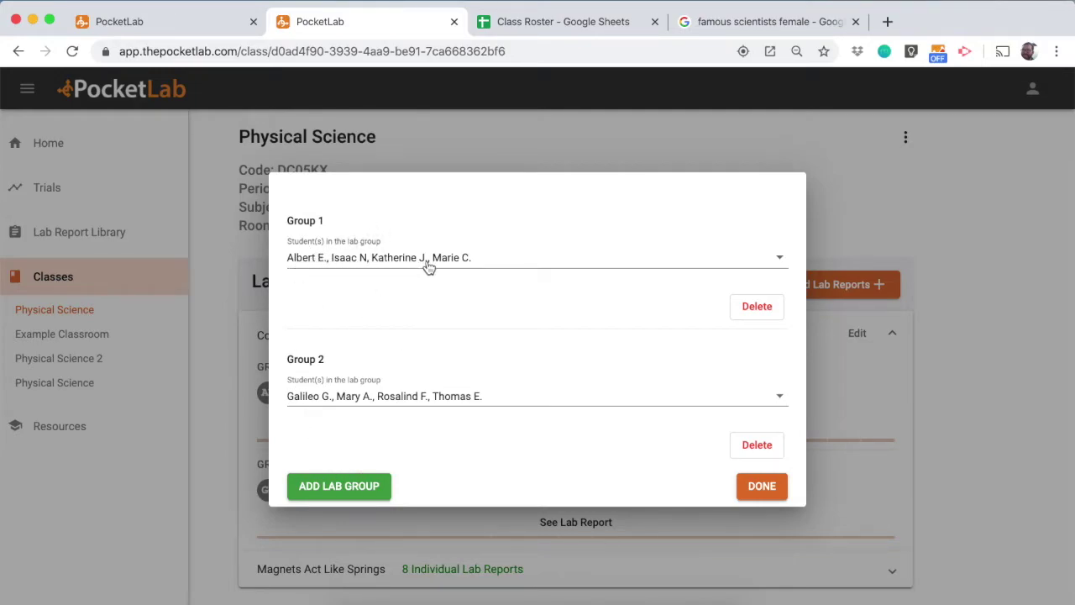
left_click(761, 489)
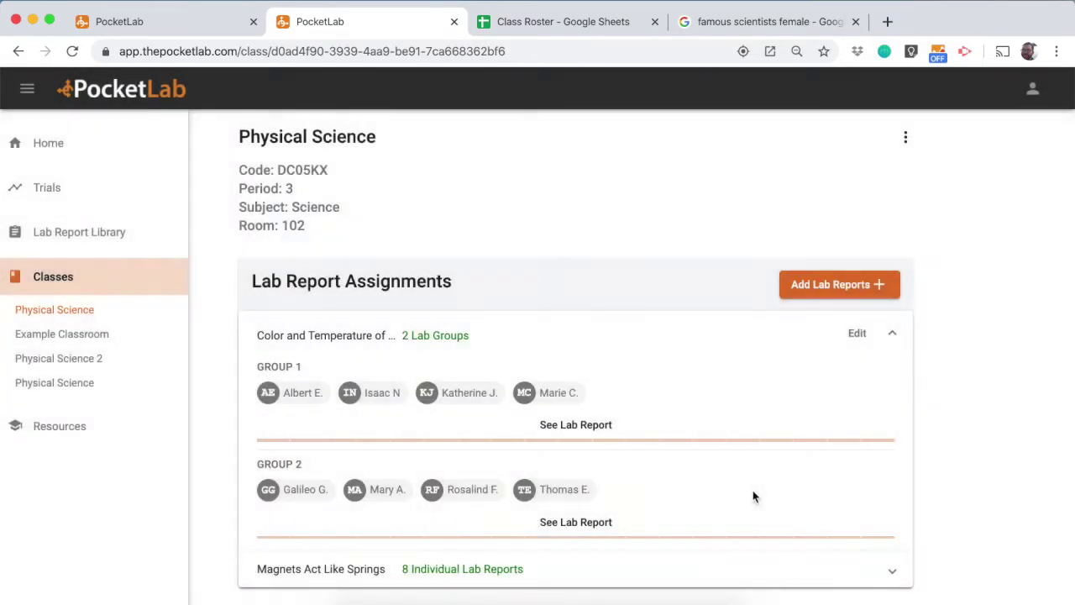
Add the Crash Cushion Investigation lab report, done in the previous lab groups
scroll(753, 496, "down", 2)
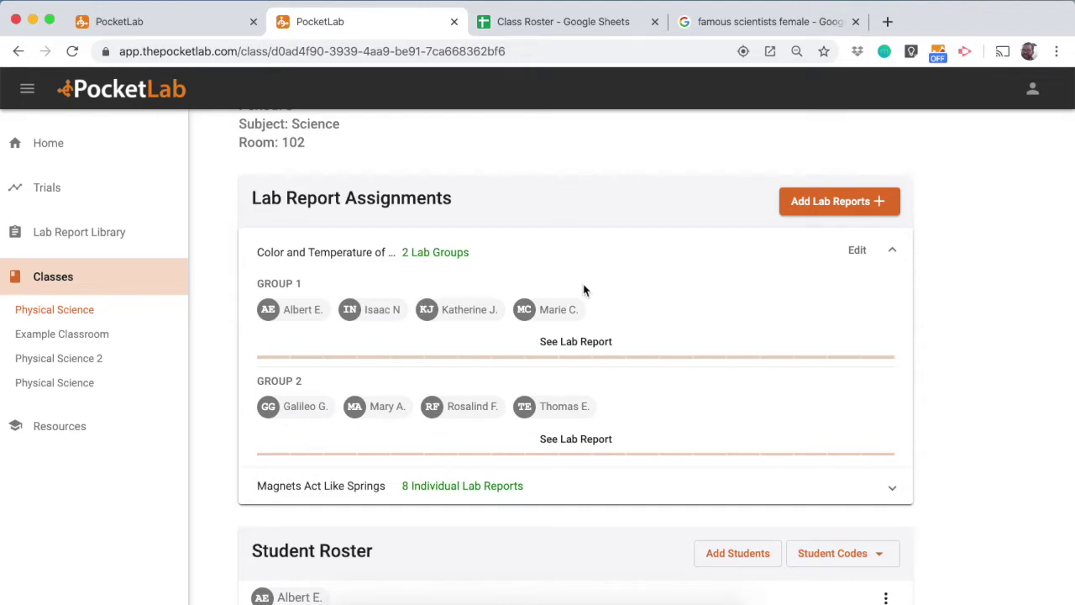
left_click(804, 202)
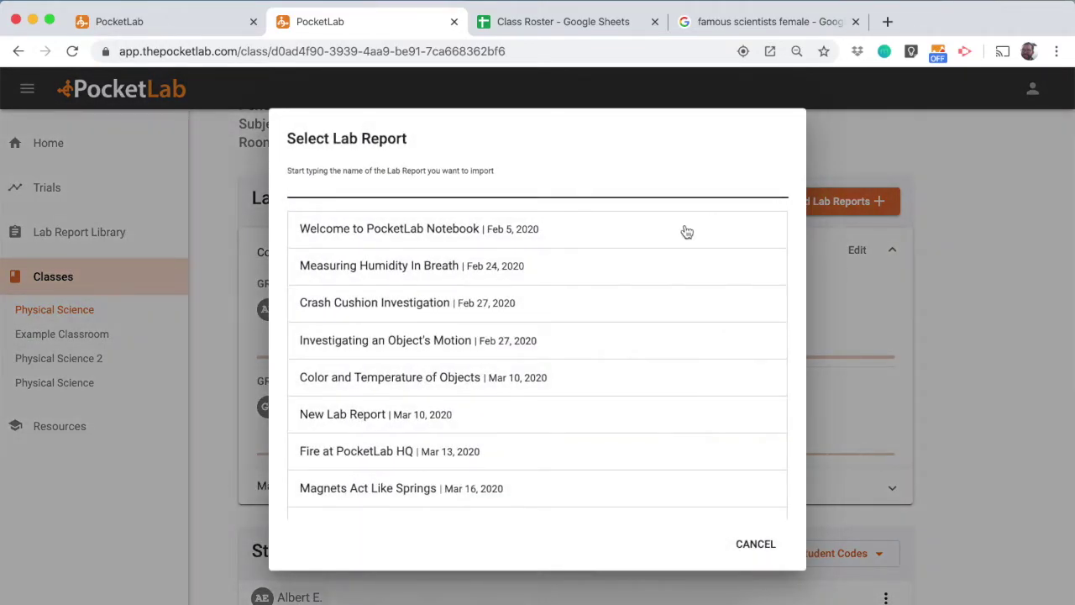
left_click(522, 309)
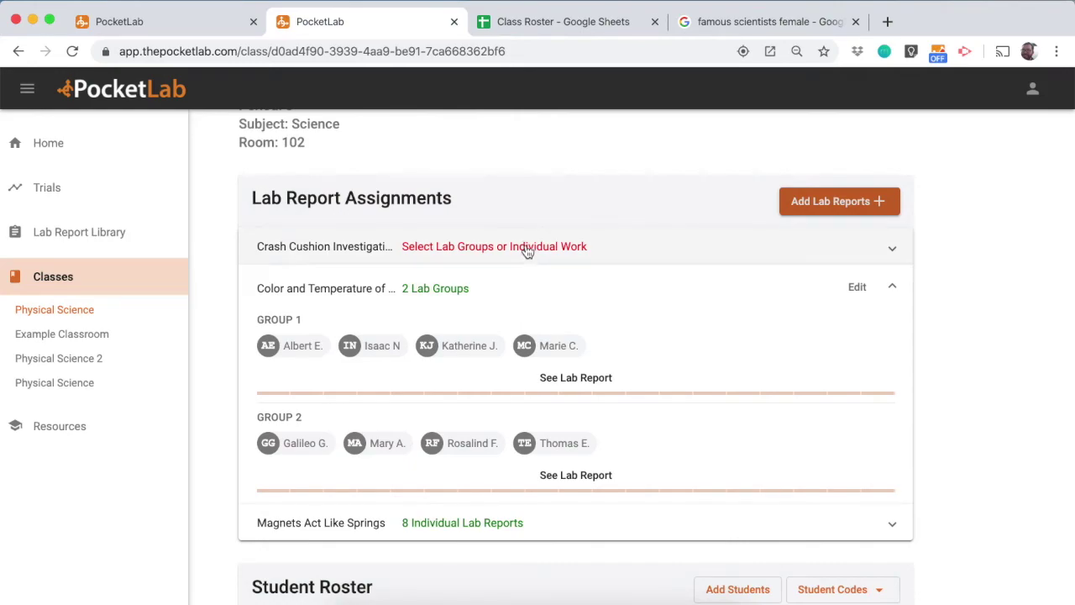
left_click(526, 251)
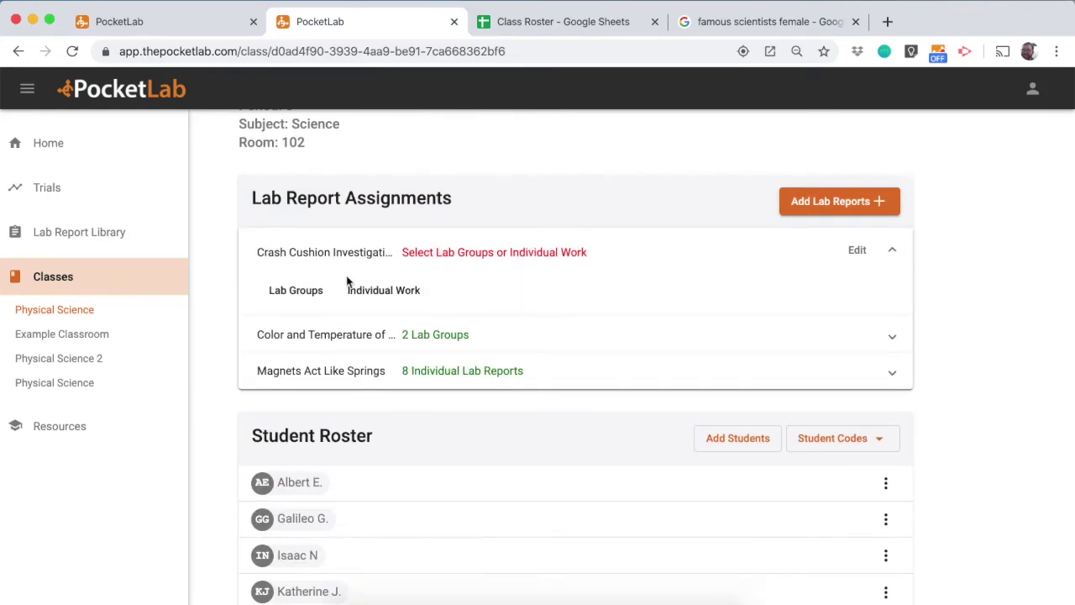
left_click(295, 290)
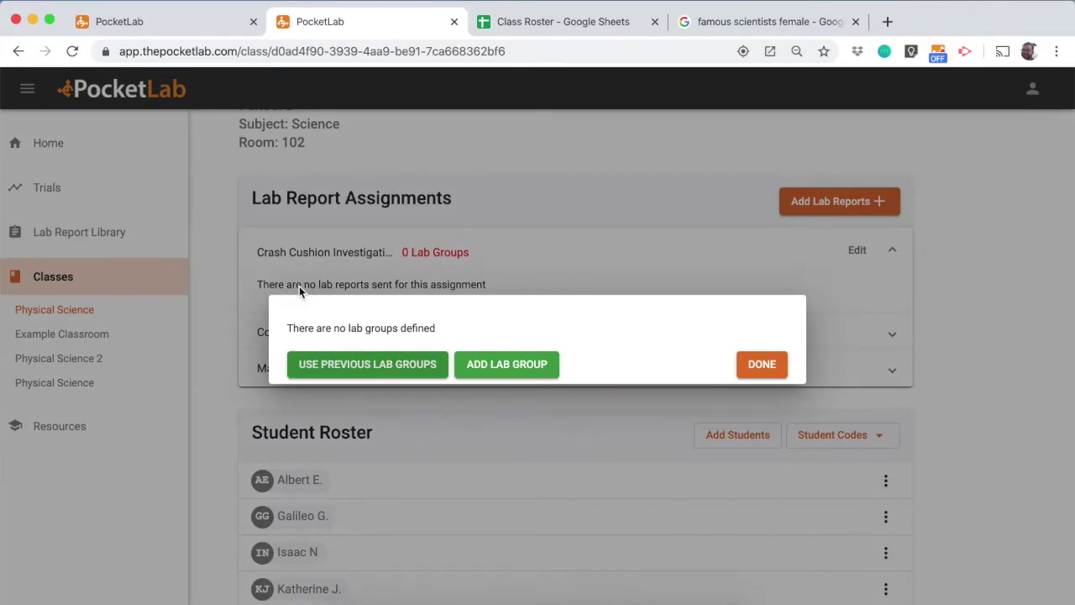
left_click(333, 368)
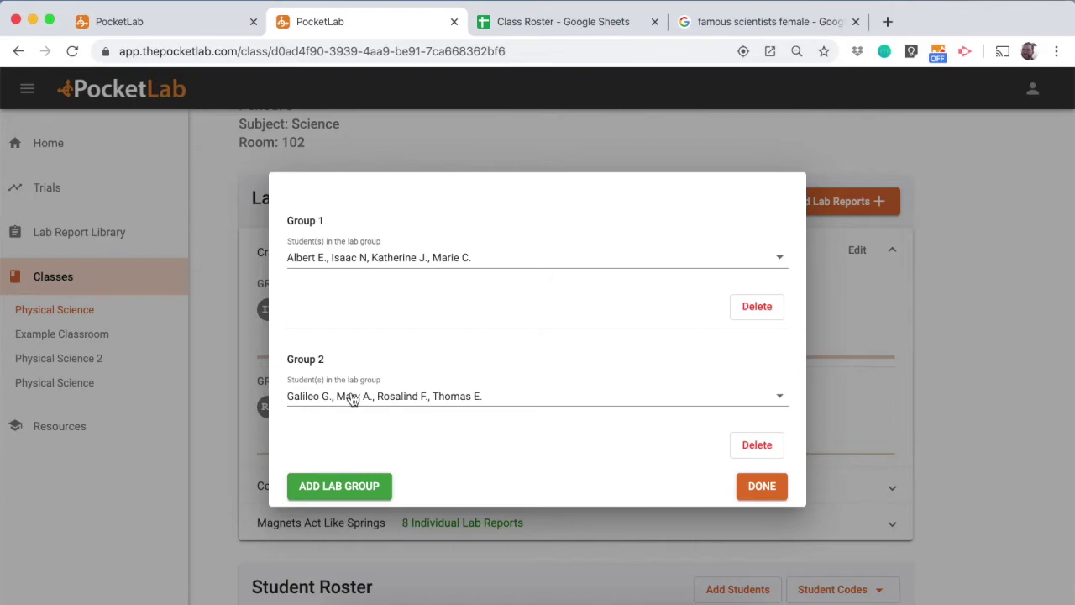
Swap one student between Group 1 and Group 2 and save the rearranged groups
left_click(353, 400)
left_click(351, 398)
key("Escape")
left_click(361, 262)
left_click(345, 326)
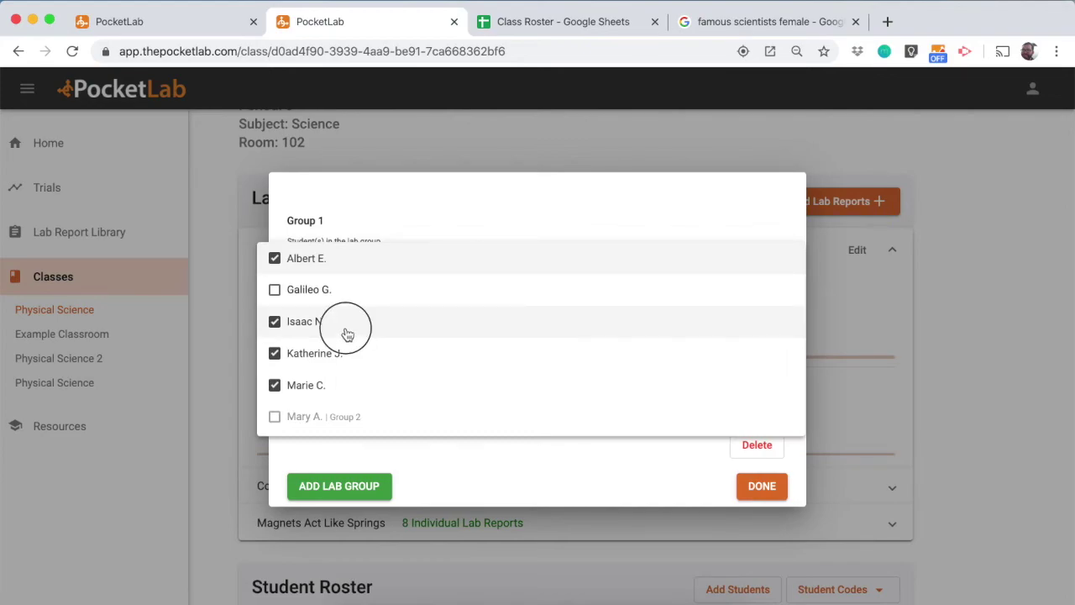
key("Escape")
left_click(396, 398)
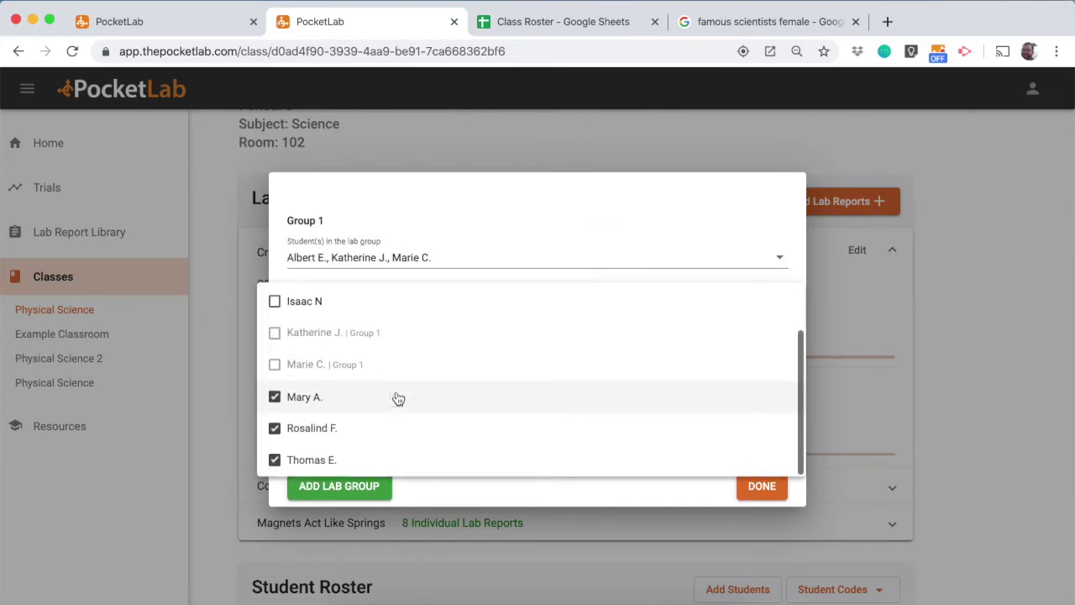
left_click(396, 304)
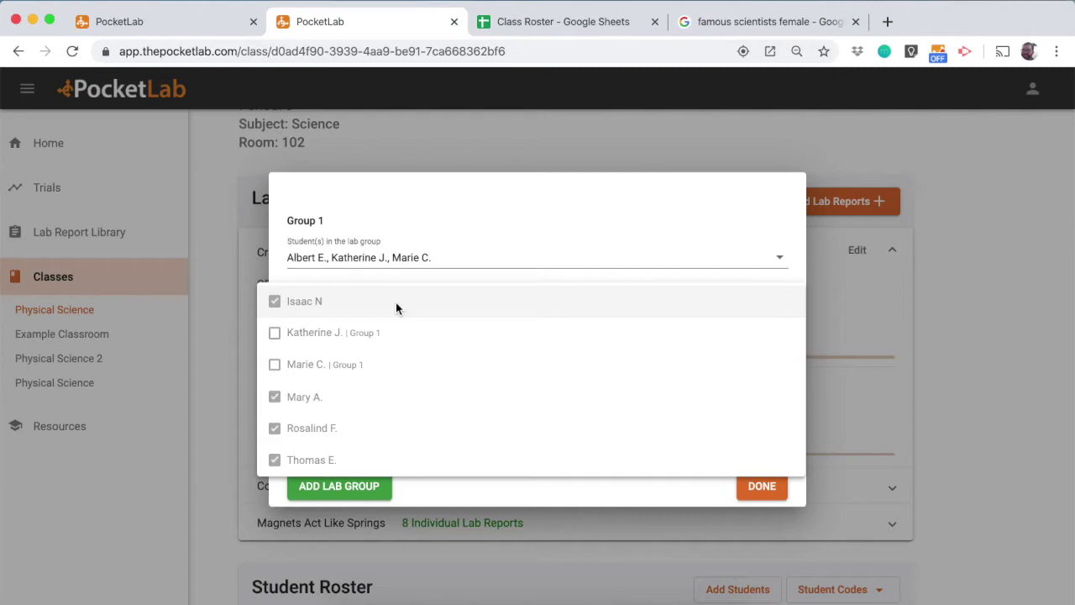
key("Escape")
left_click(444, 261)
left_click(431, 288)
key("Escape")
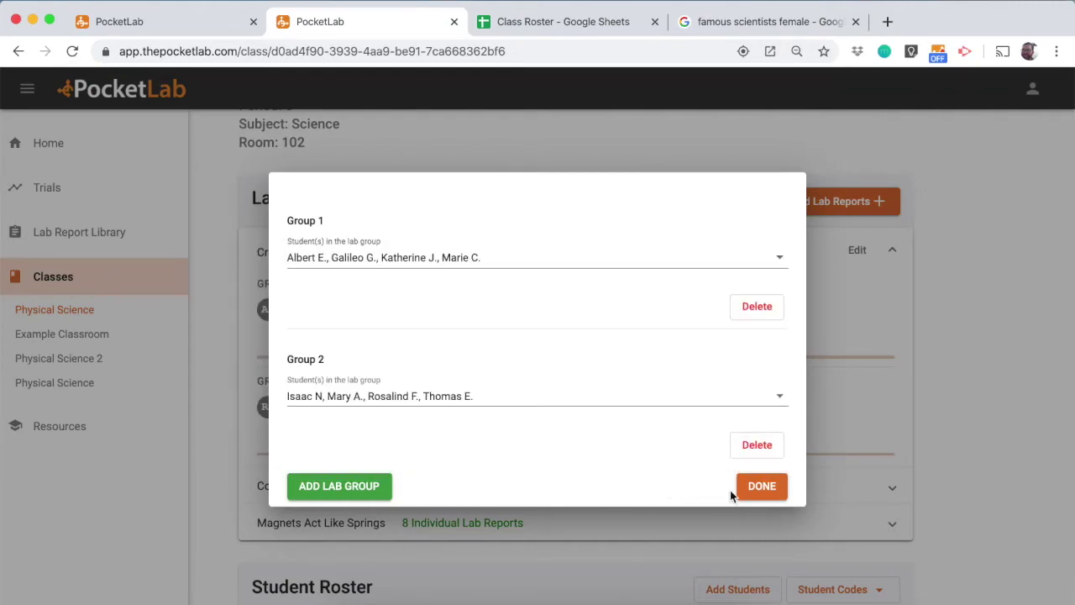
left_click(756, 492)
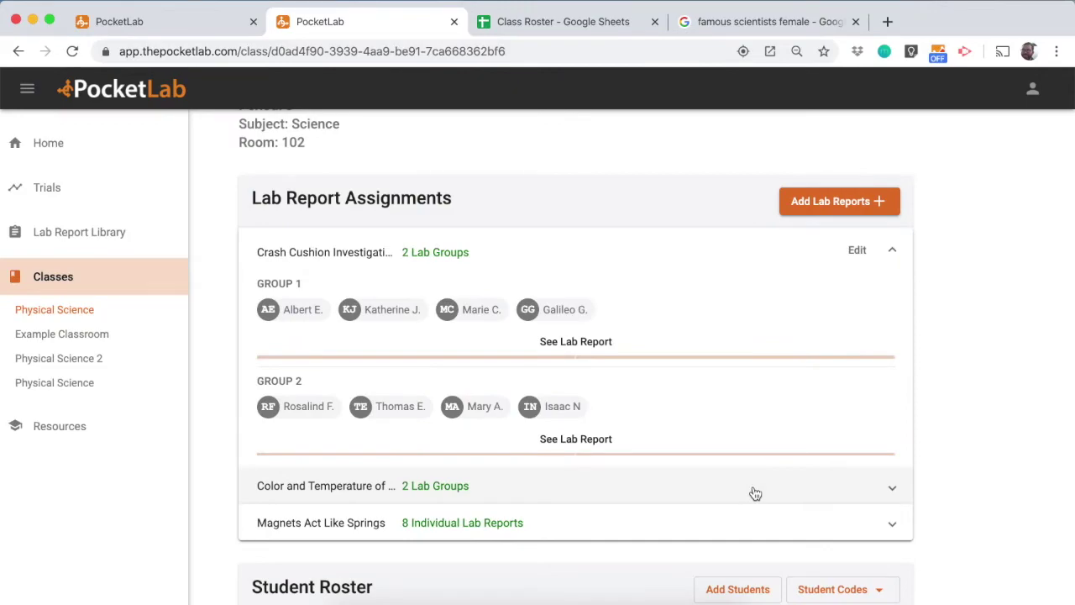
scroll(713, 477, "up", 2)
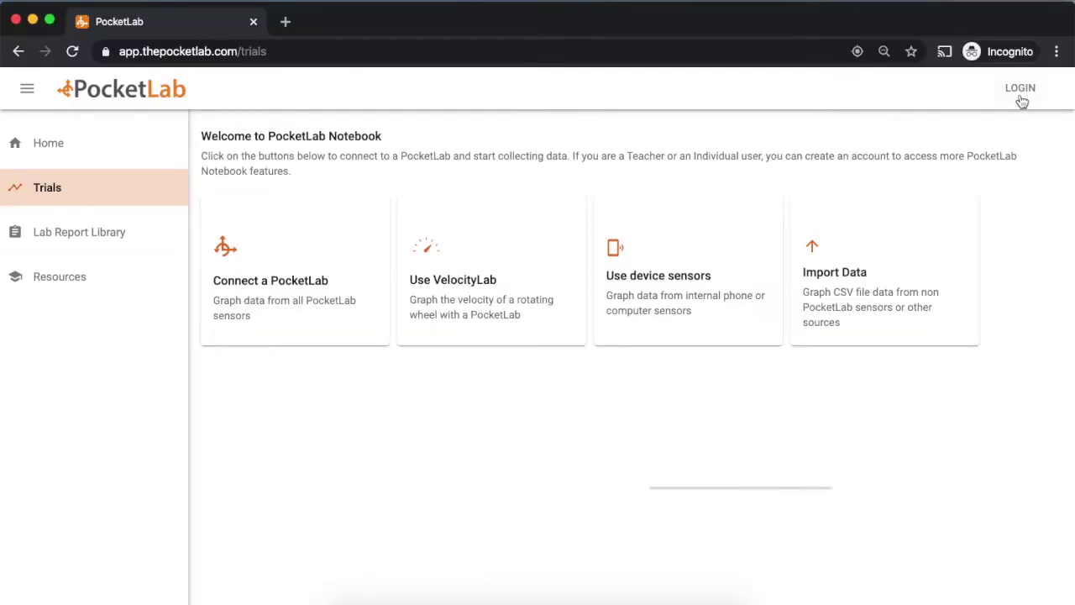
Choose student login and submit the pasted class code to find the class
left_click(1021, 89)
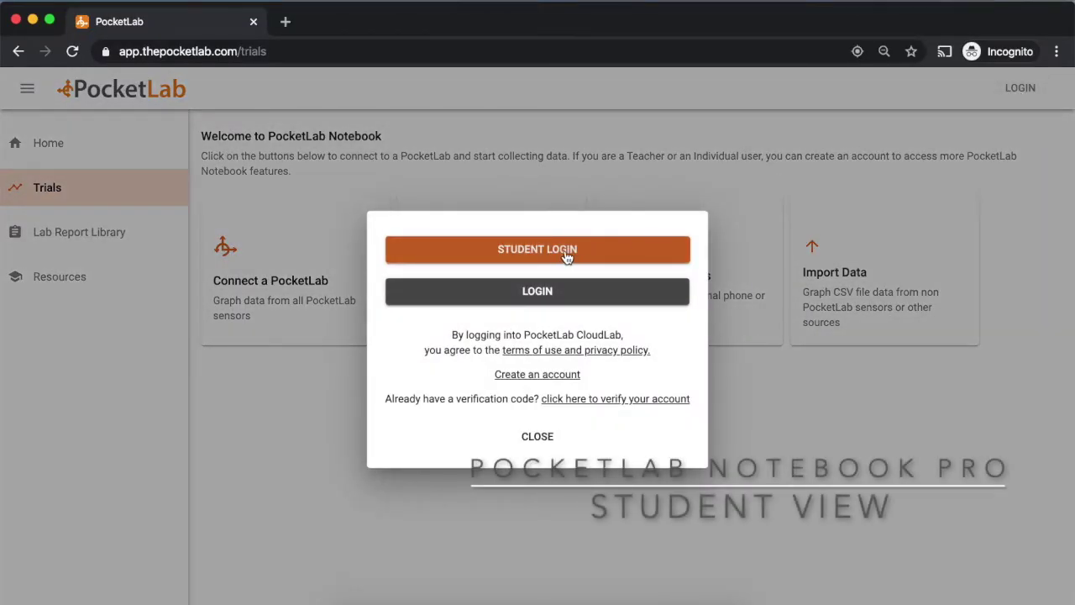
left_click(511, 250)
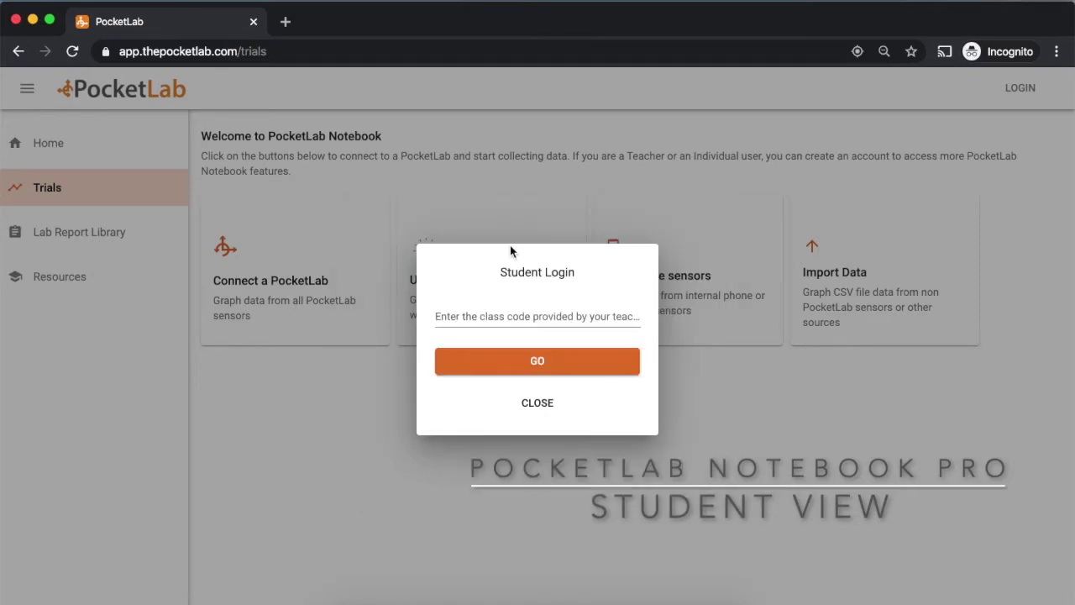
left_click(515, 316)
key("Return")
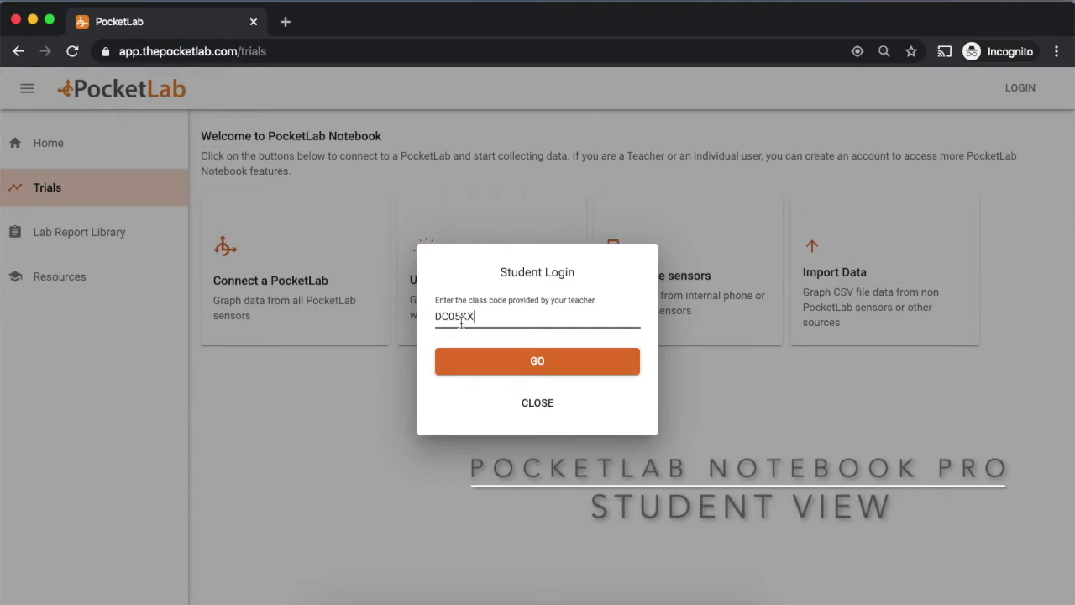
left_click(493, 361)
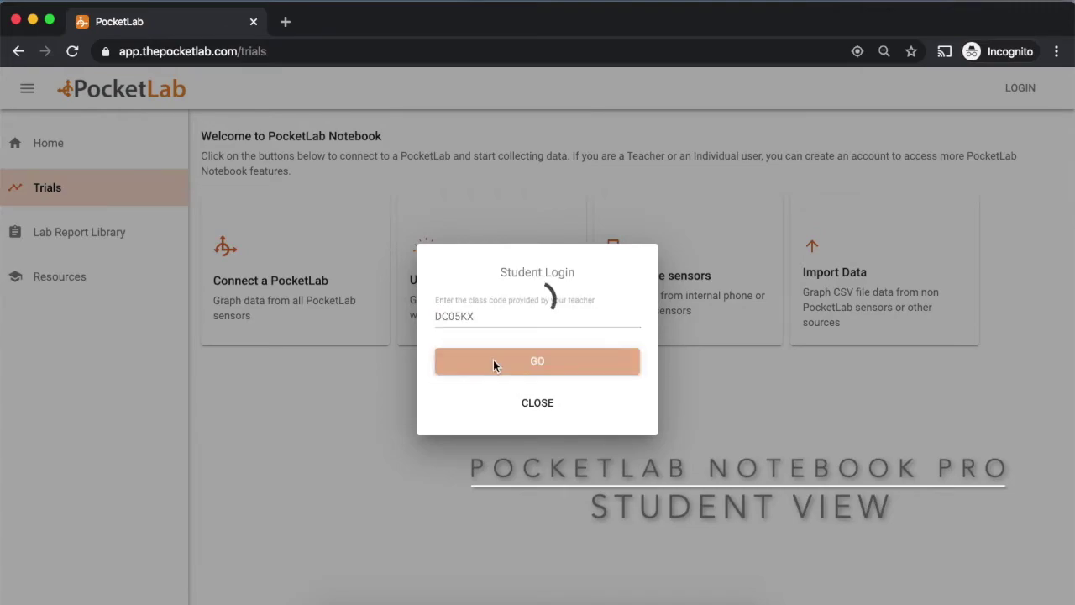
Enter the student's name and student code and log in to the class
left_click(464, 295)
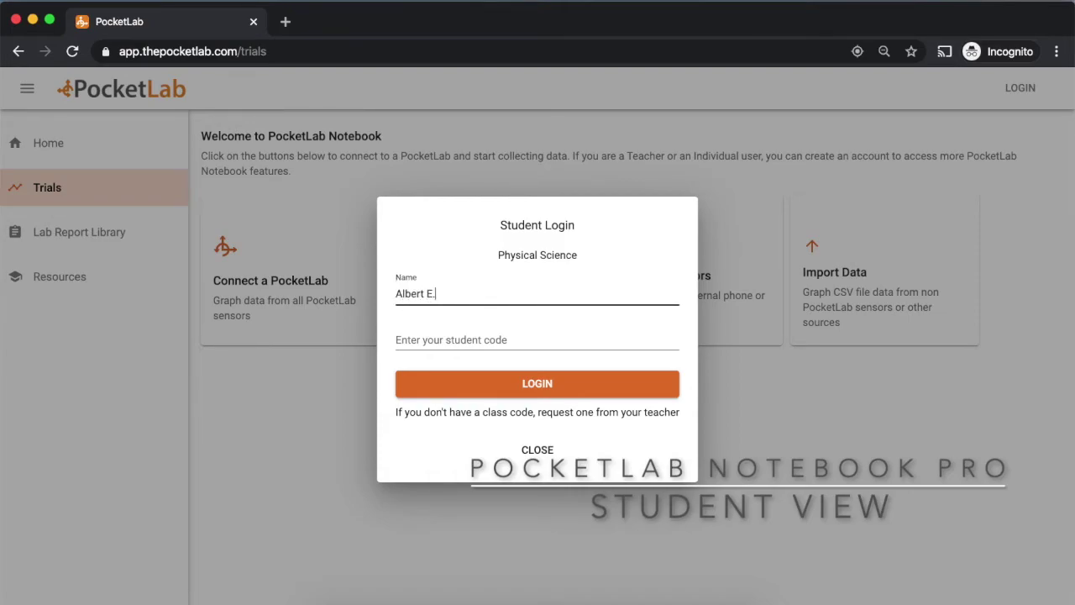
key("Tab")
left_click(499, 385)
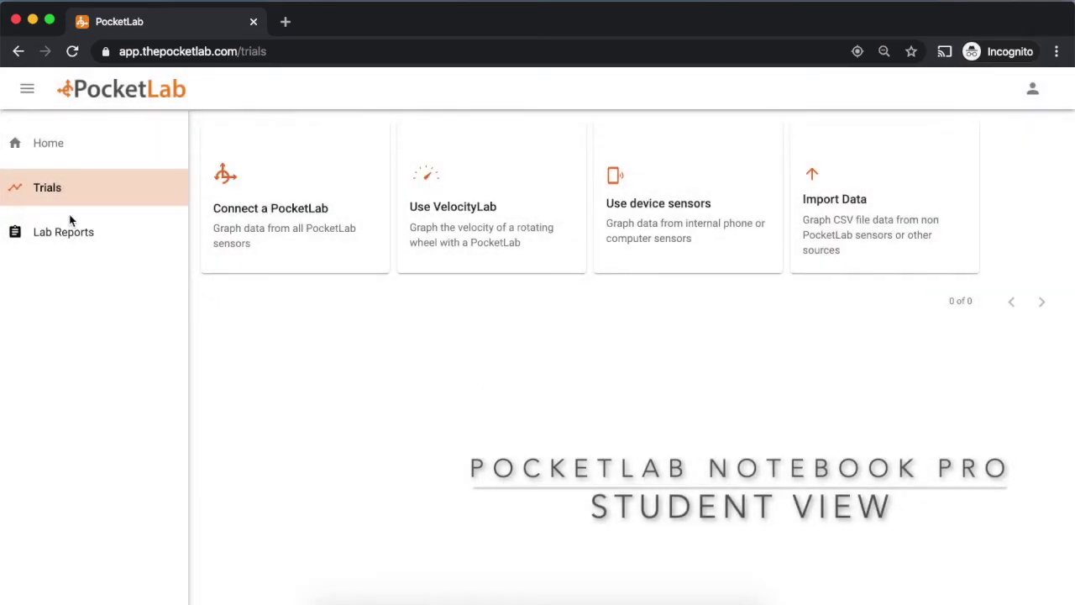
From Lab Reports, open Magnets Act Like Springs and tick Phenomenon and Background Information complete
left_click(48, 239)
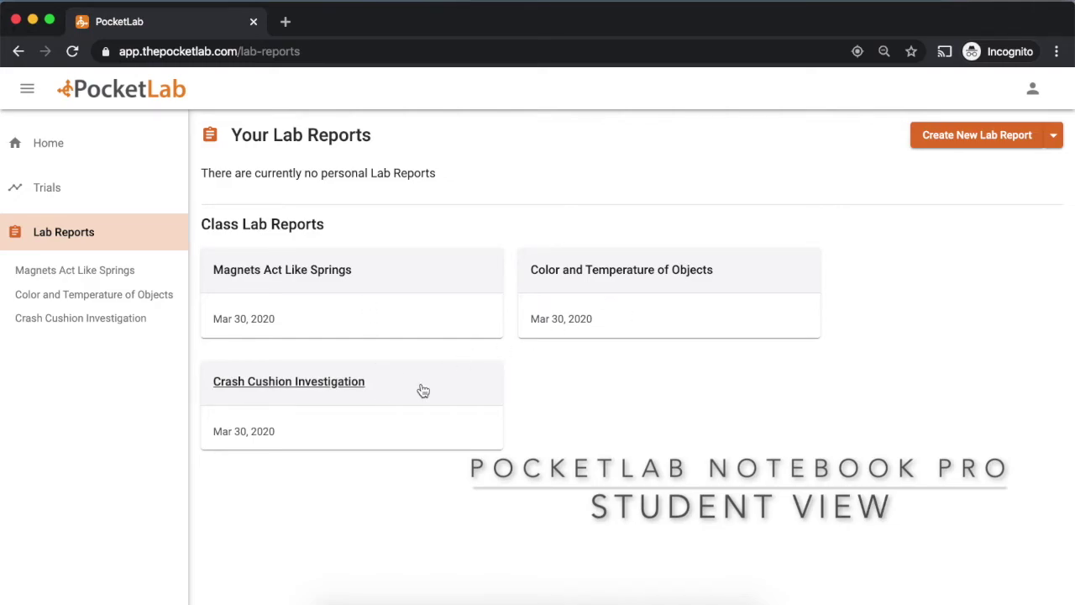
left_click(311, 271)
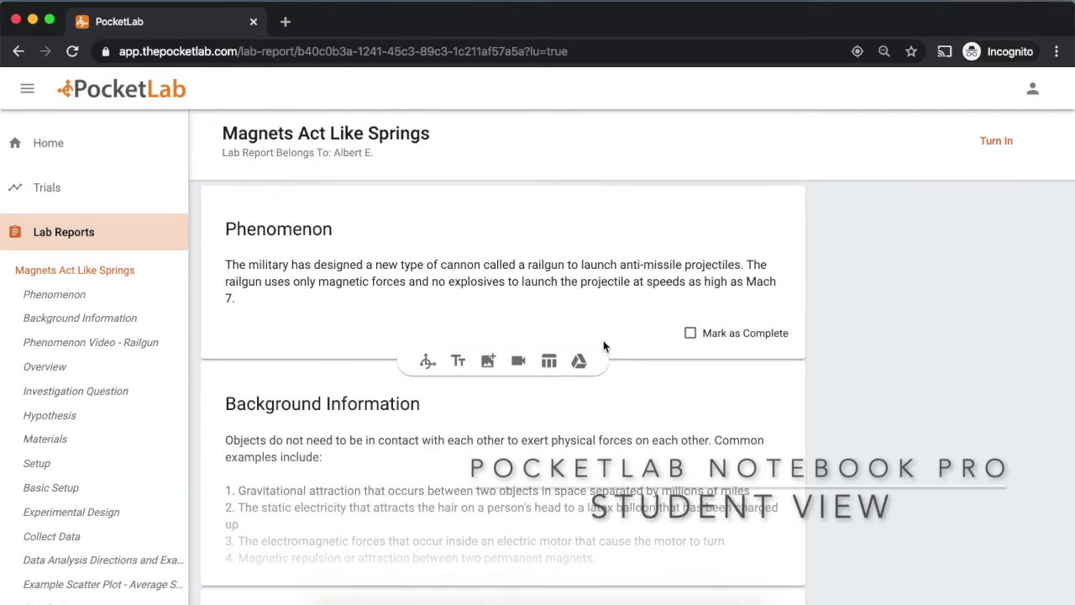
scroll(603, 340, "down", 1)
left_click(690, 303)
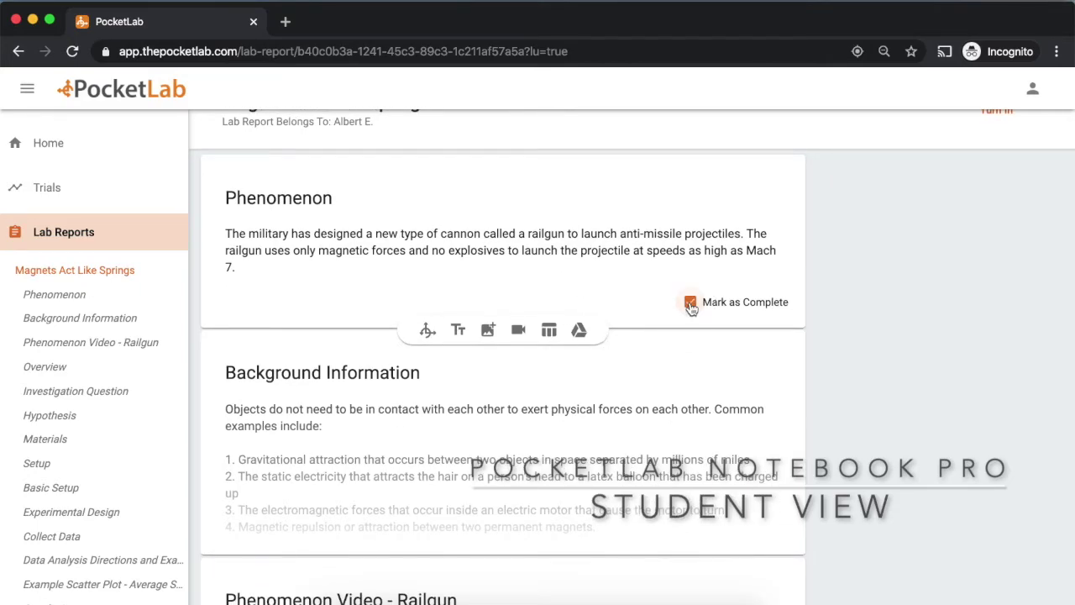
scroll(691, 307, "down", 2)
left_click(677, 334)
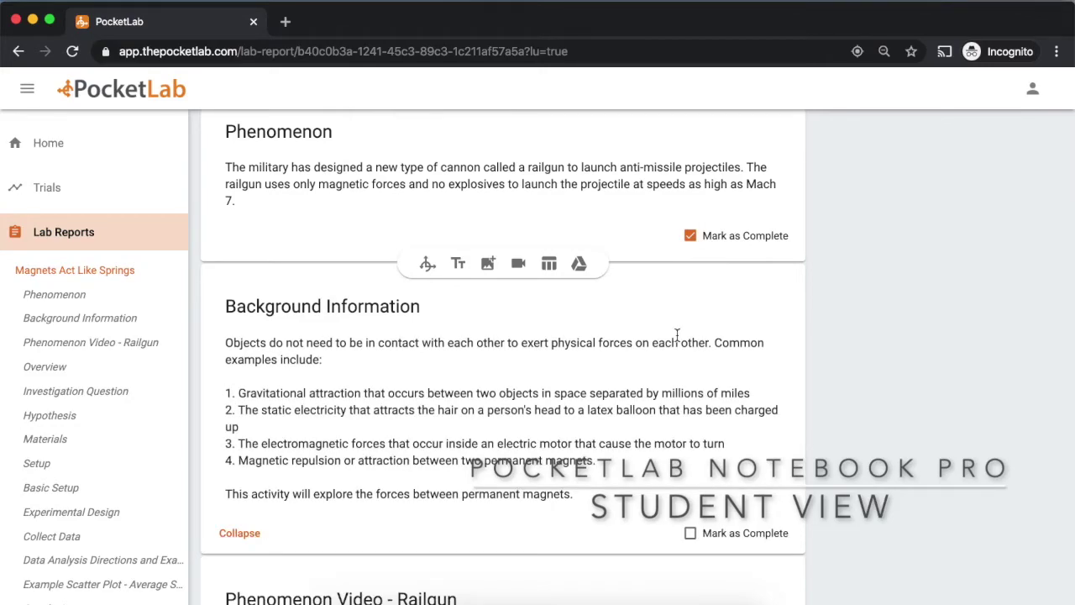
scroll(677, 335, "down", 3)
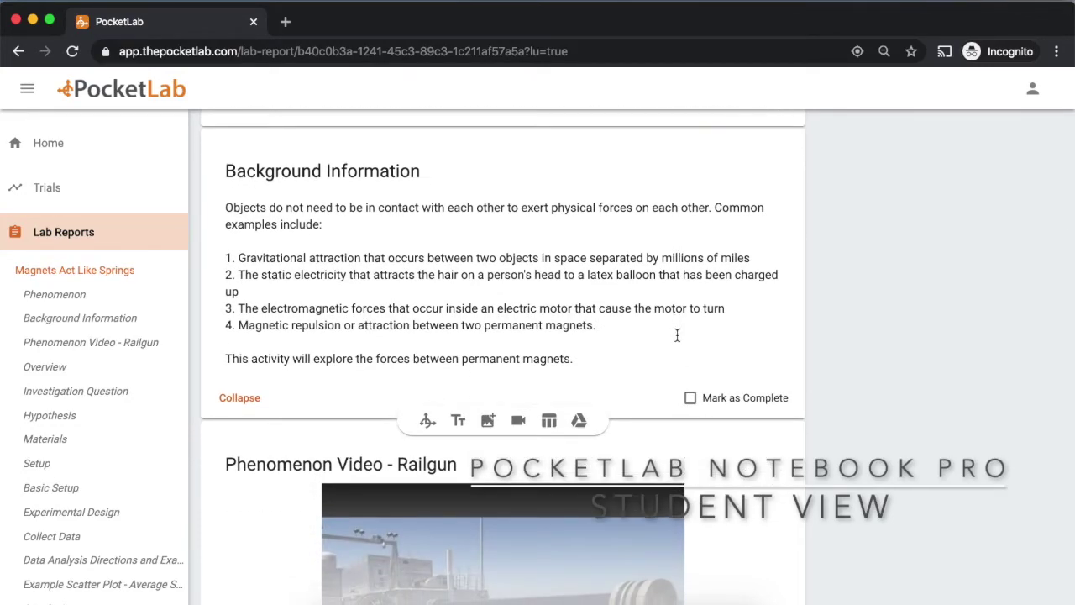
left_click(689, 400)
scroll(616, 292, "down", 1)
scroll(616, 294, "down", 5)
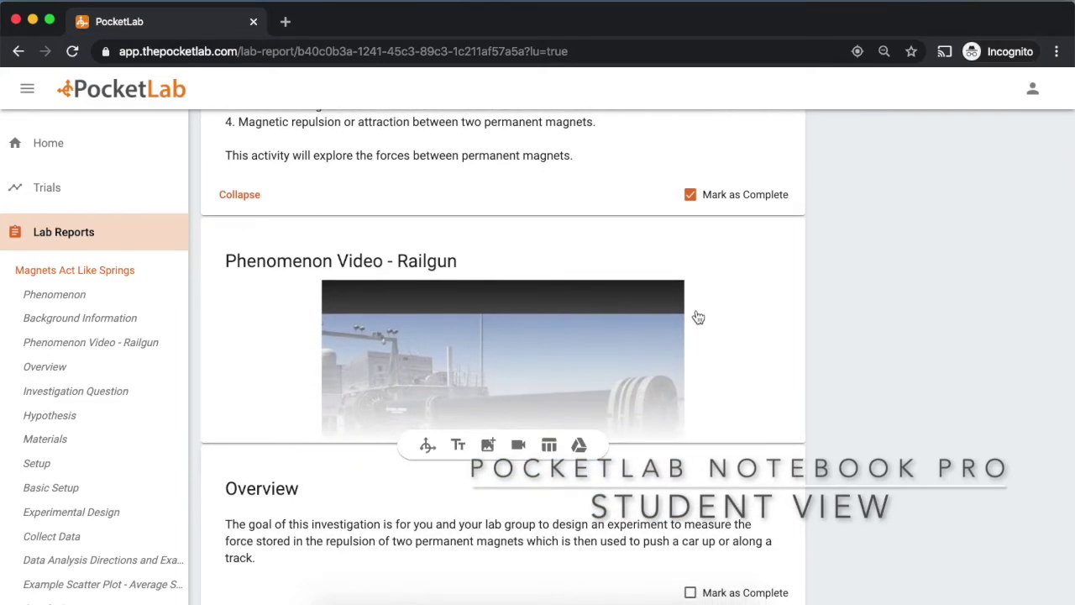
scroll(697, 316, "down", 2)
scroll(696, 315, "down", 10)
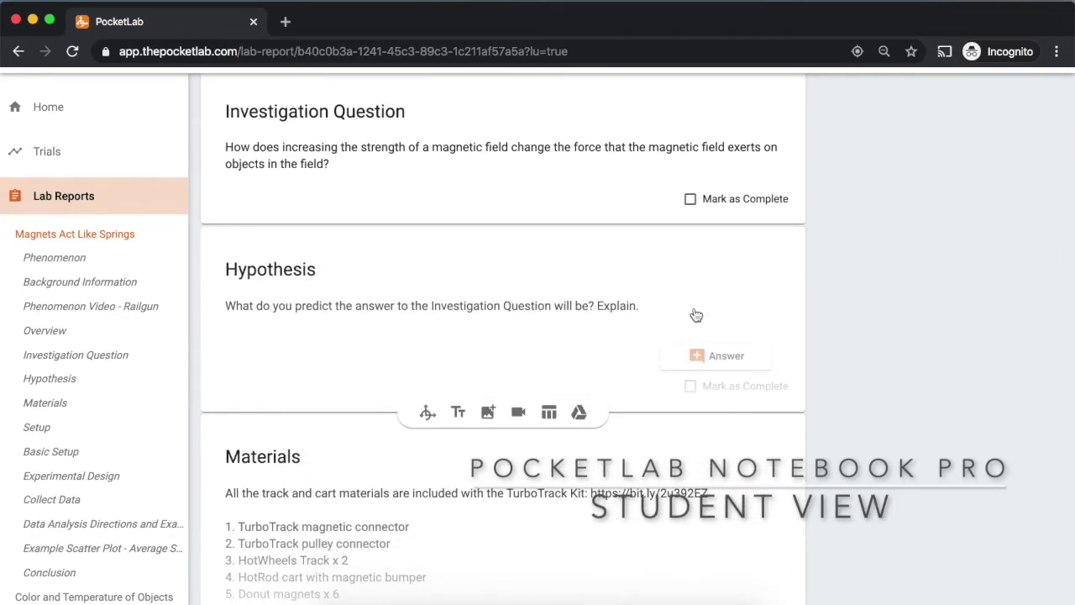
Answer the Hypothesis: 'I believe that increasing the strength of the magnetic field will increase the force'
mouse_move(653, 353)
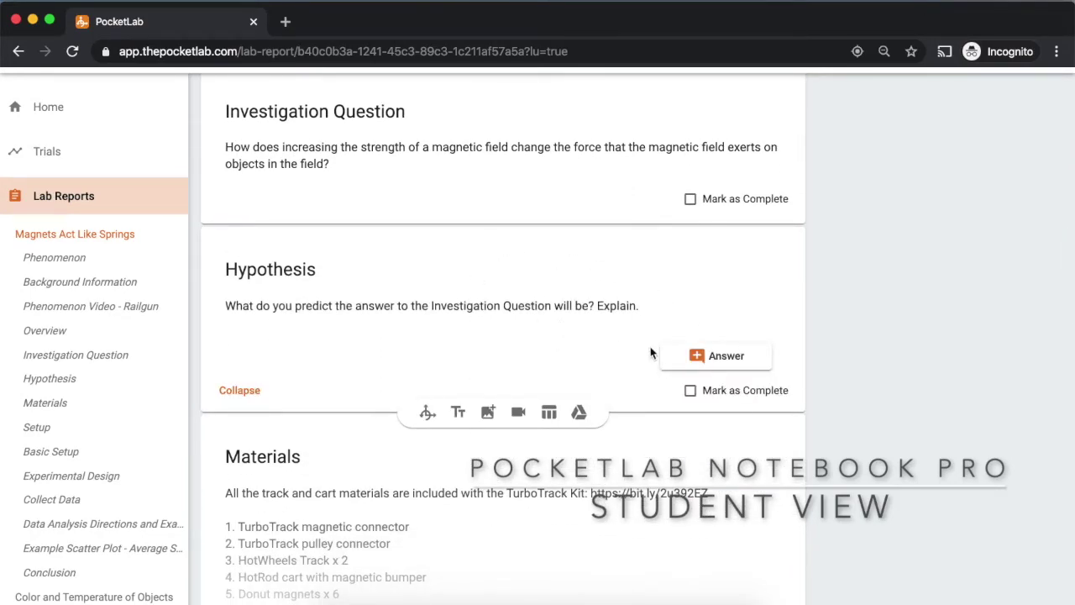
left_click(718, 359)
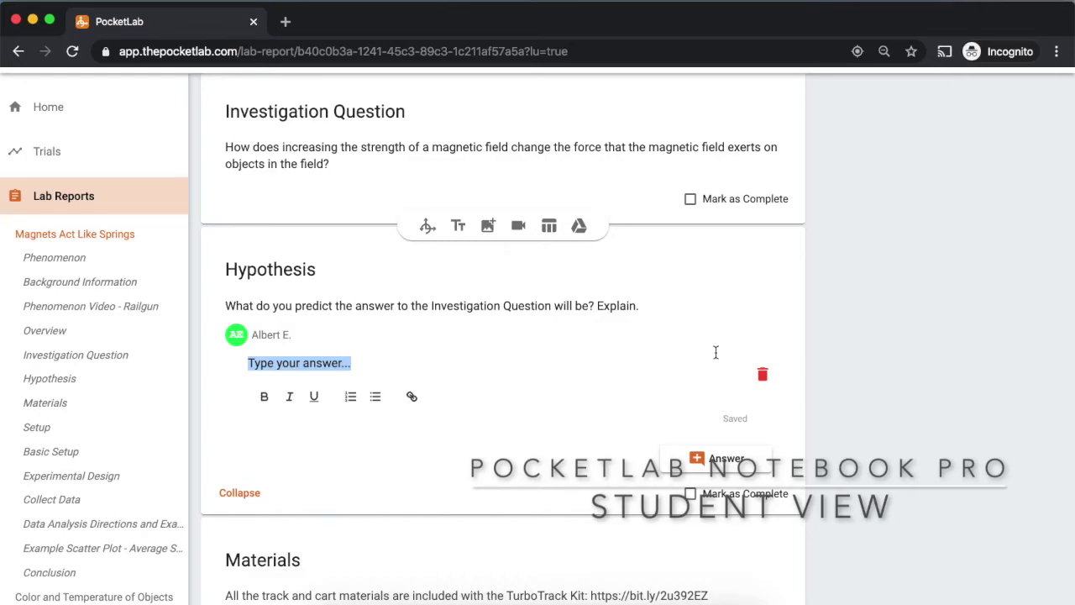
type("I bel")
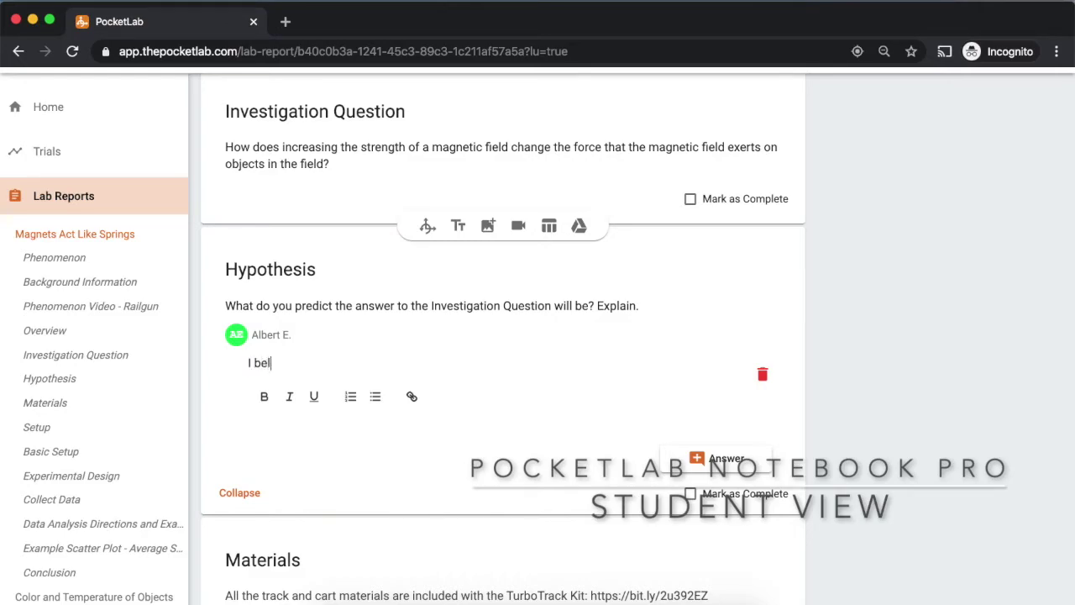
type("ieve that increasing the m")
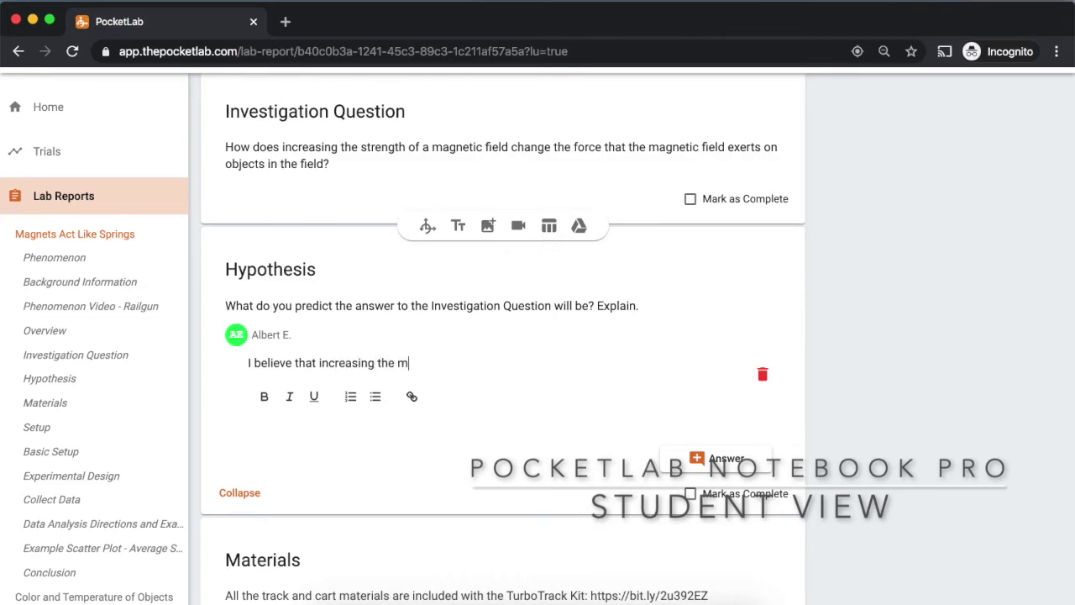
type("trength of the magnetic field will increase the force exerted on t")
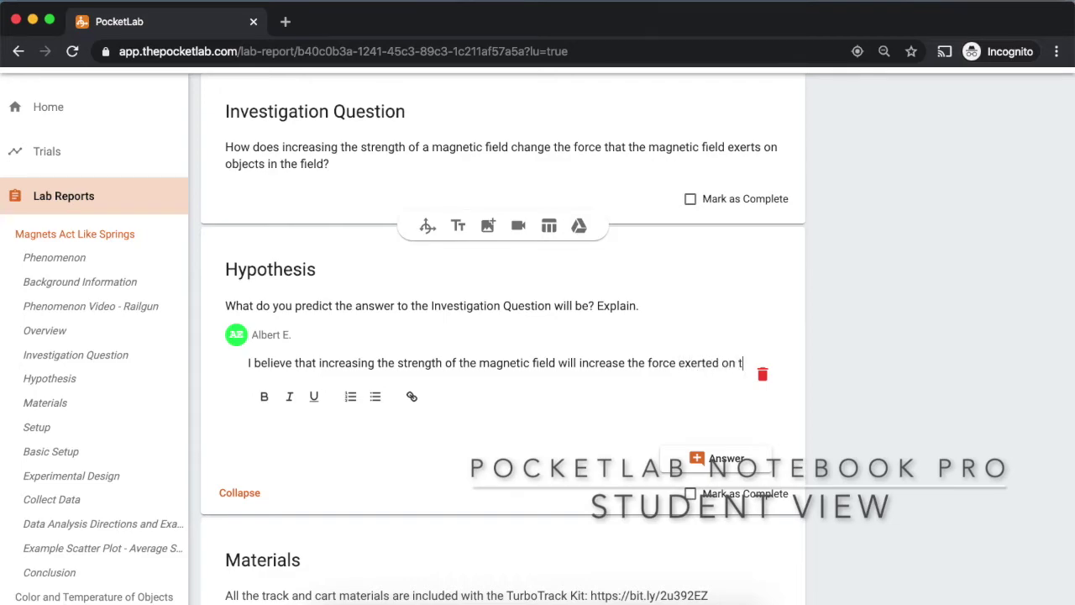
type("he object.")
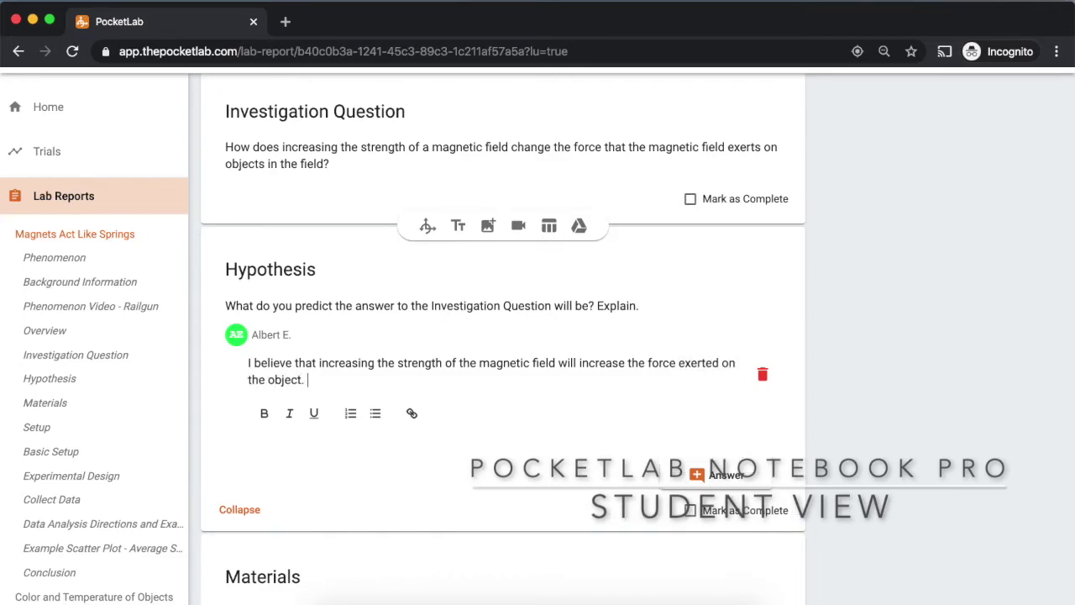
scroll(664, 424, "down", 5)
Tick Setup complete, then expand the Basic Setup image, Collect Data and Example Scatter Plot sections
scroll(664, 422, "down", 5)
left_click(692, 352)
scroll(697, 356, "down", 1)
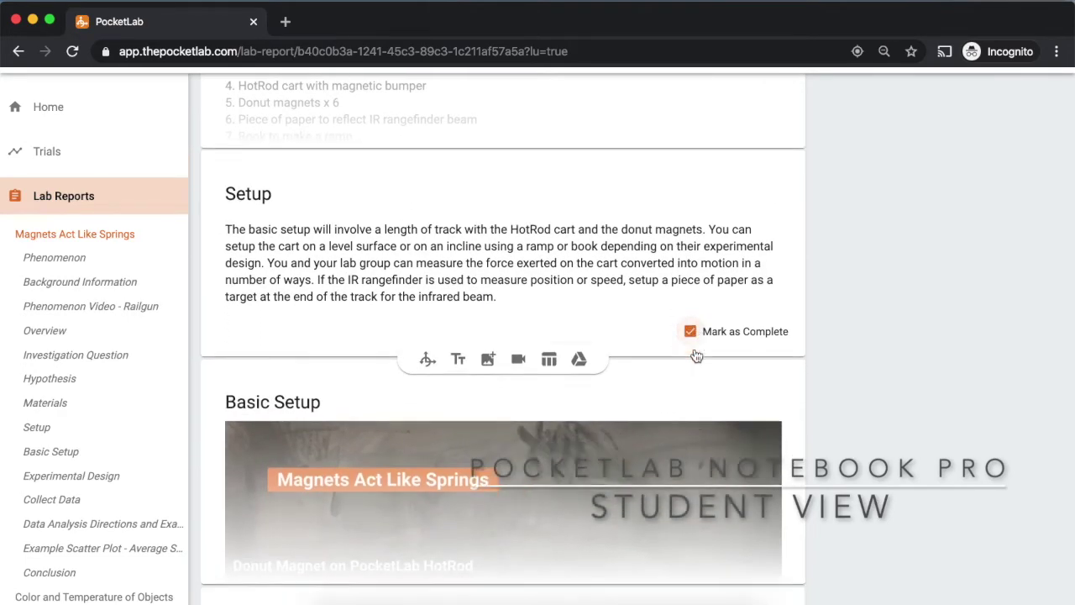
scroll(696, 357, "down", 5)
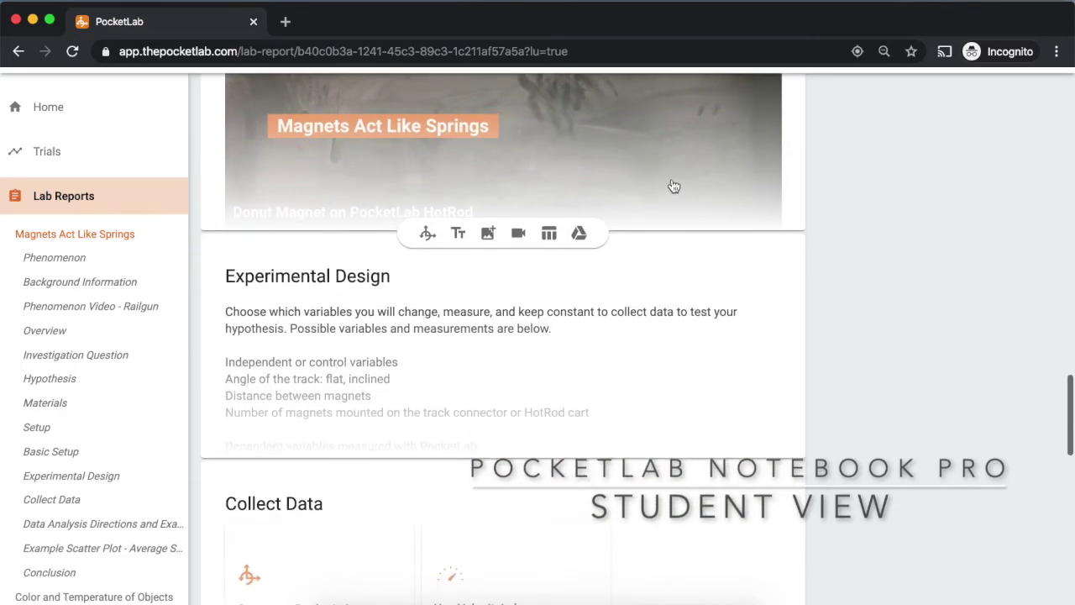
left_click(672, 176)
scroll(672, 176, "down", 4)
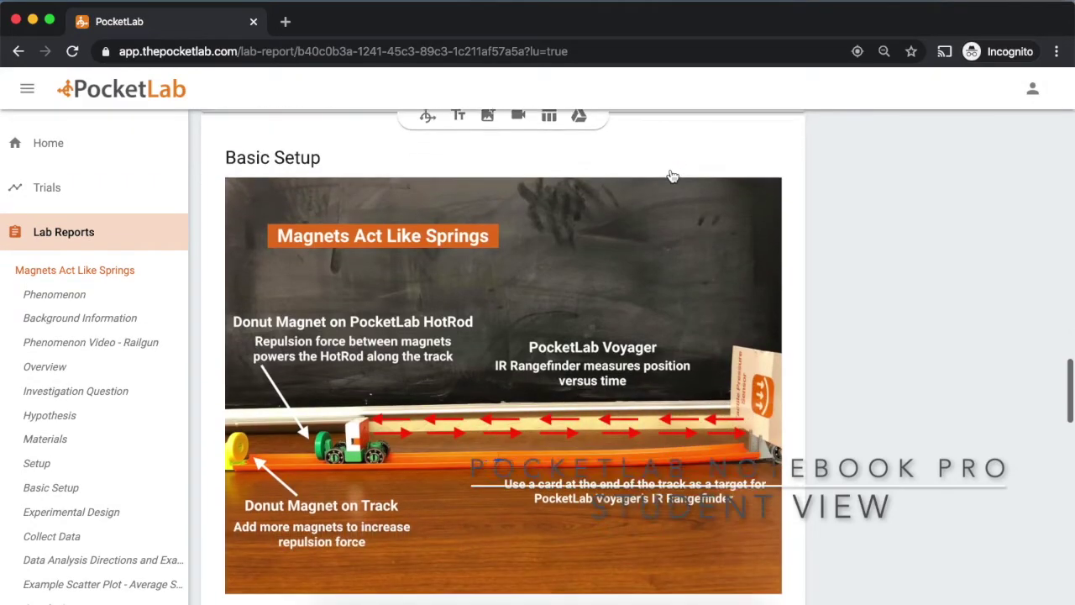
scroll(672, 176, "down", 6)
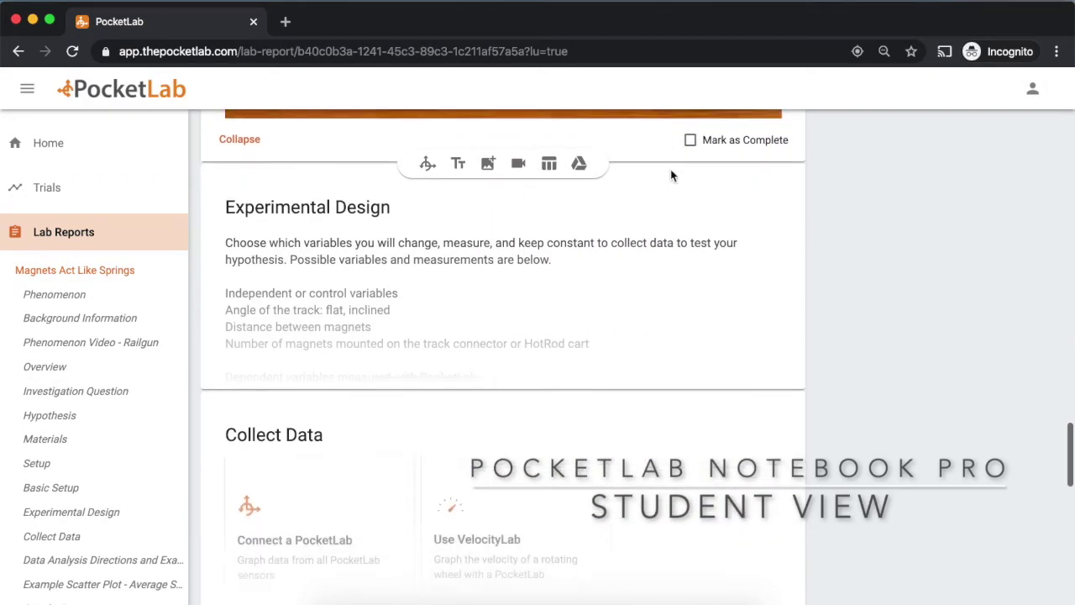
left_click(288, 207)
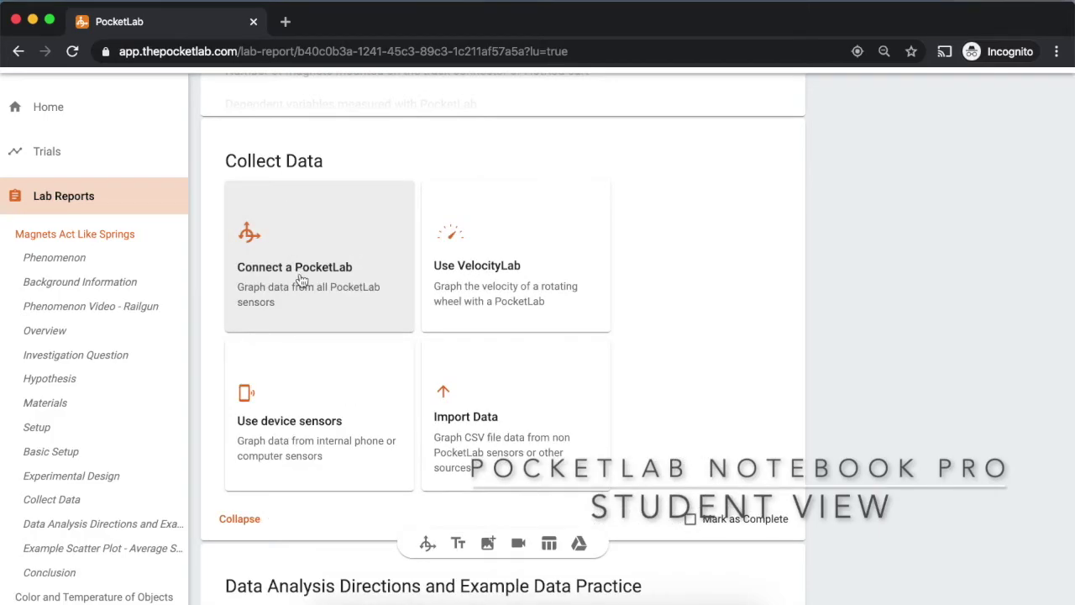
scroll(316, 334, "down", 4)
scroll(317, 335, "down", 4)
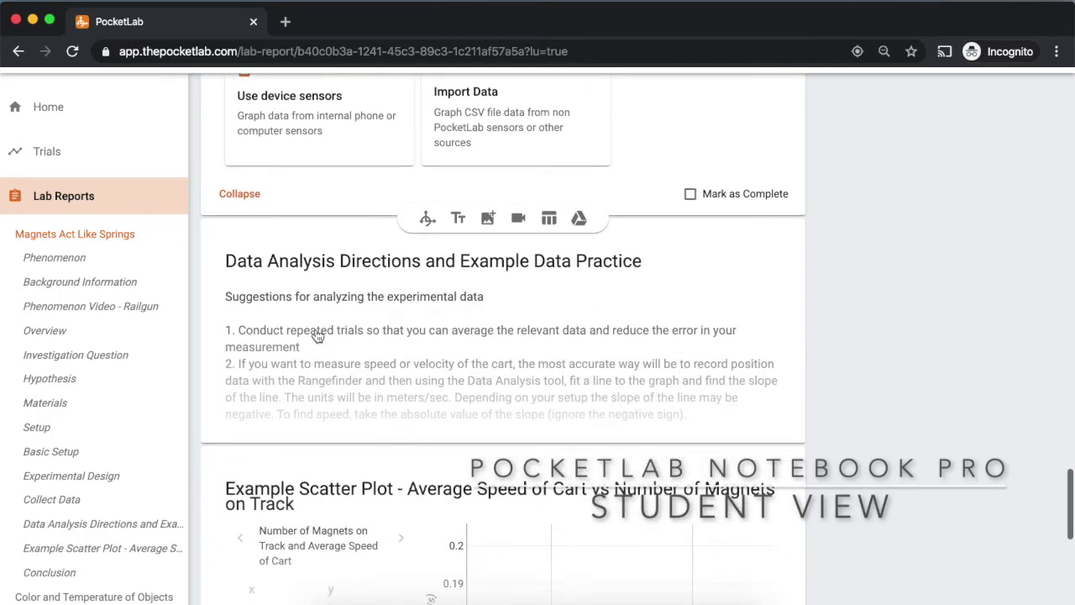
left_click(317, 336)
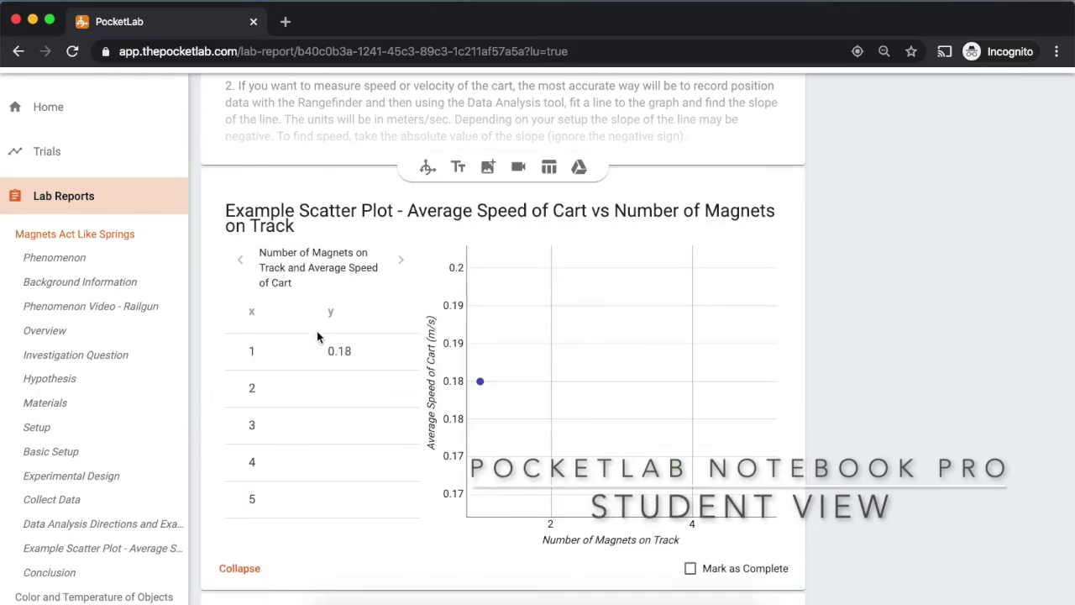
scroll(318, 336, "down", 6)
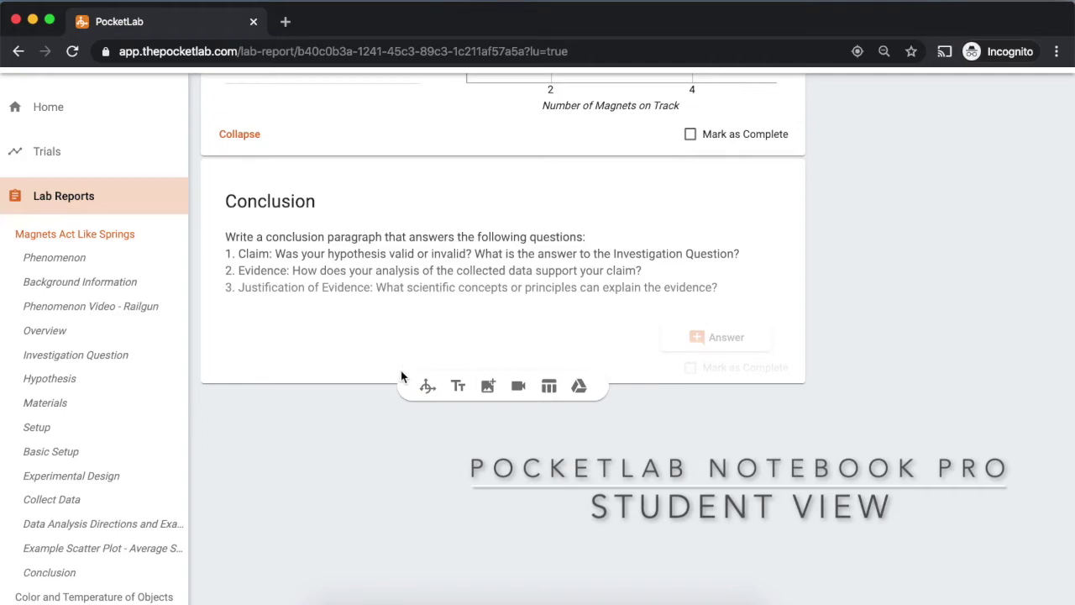
Add a text block titled 'Conclusion' and start its content with 'My hypothe'
left_click(459, 388)
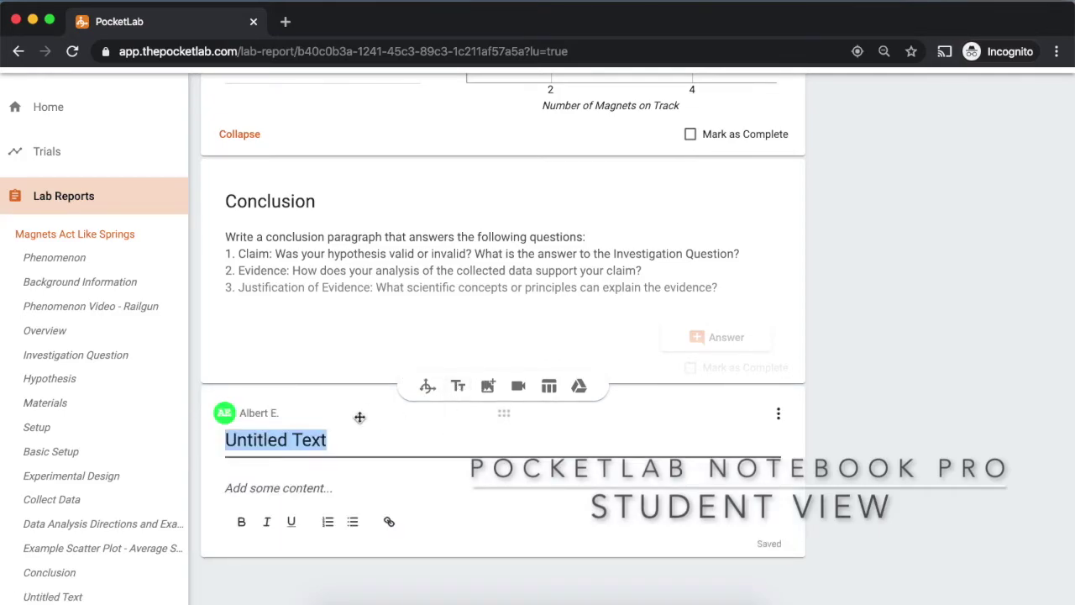
type("Conclusion")
left_click(293, 488)
type("My hypothe")
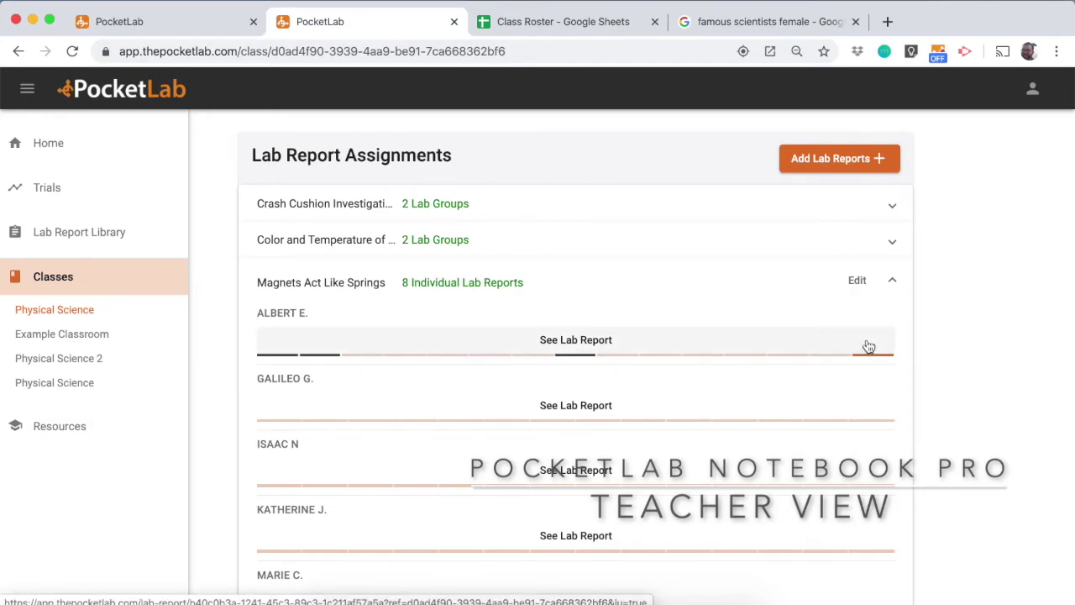
Open the first student's lab report and bring up the Hypothesis card's options menu
left_click(761, 350)
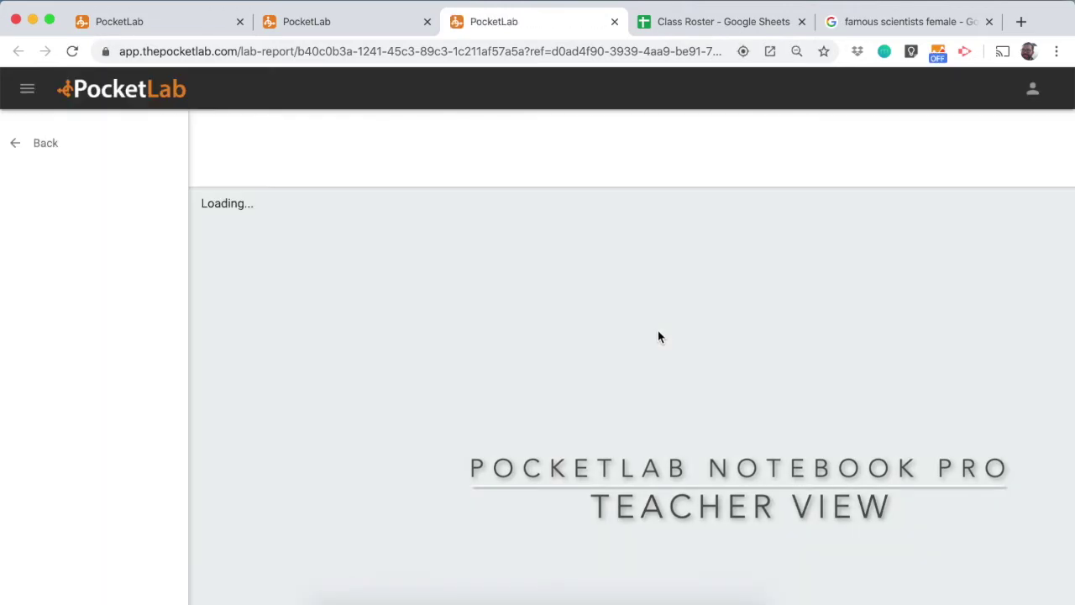
scroll(658, 330, "down", 10)
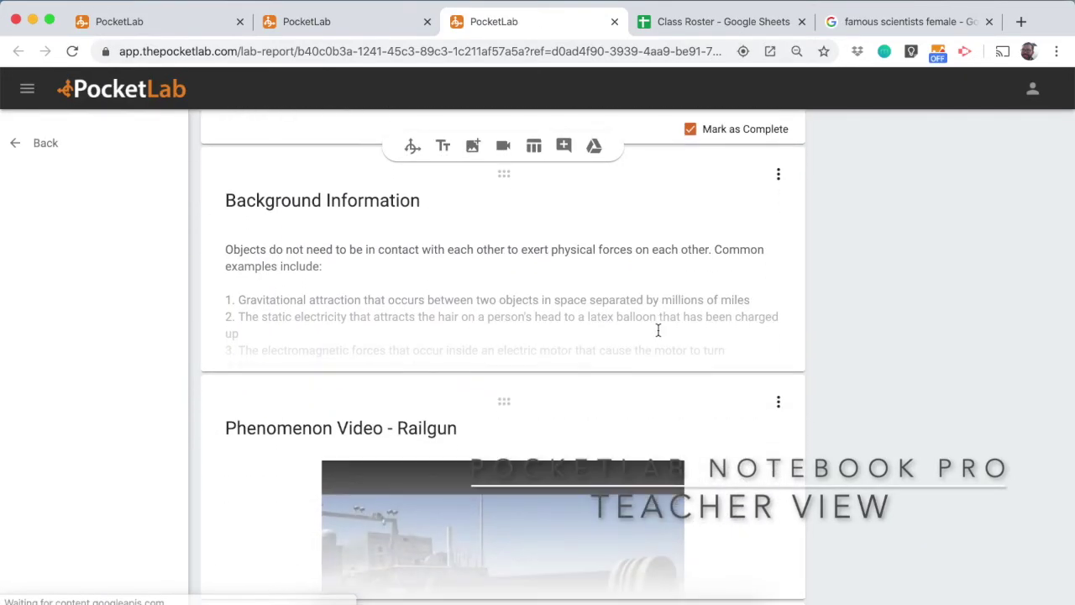
scroll(658, 335, "down", 5)
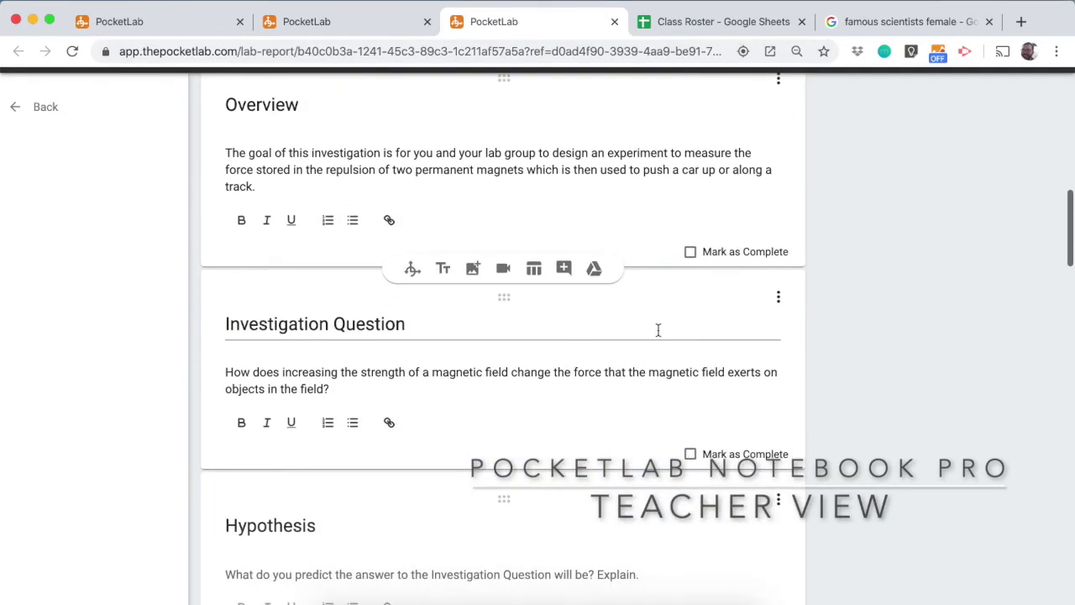
scroll(658, 335, "down", 3)
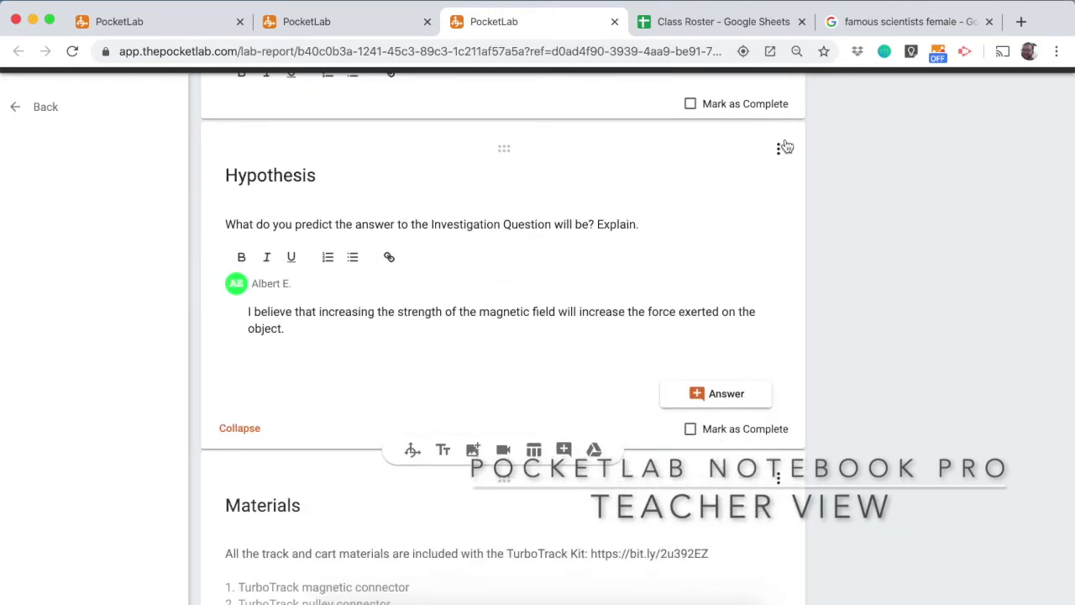
left_click(780, 148)
Post the comment 'Great prediction. Can you add more details on why you made it?' on the Hypothesis
left_click(792, 223)
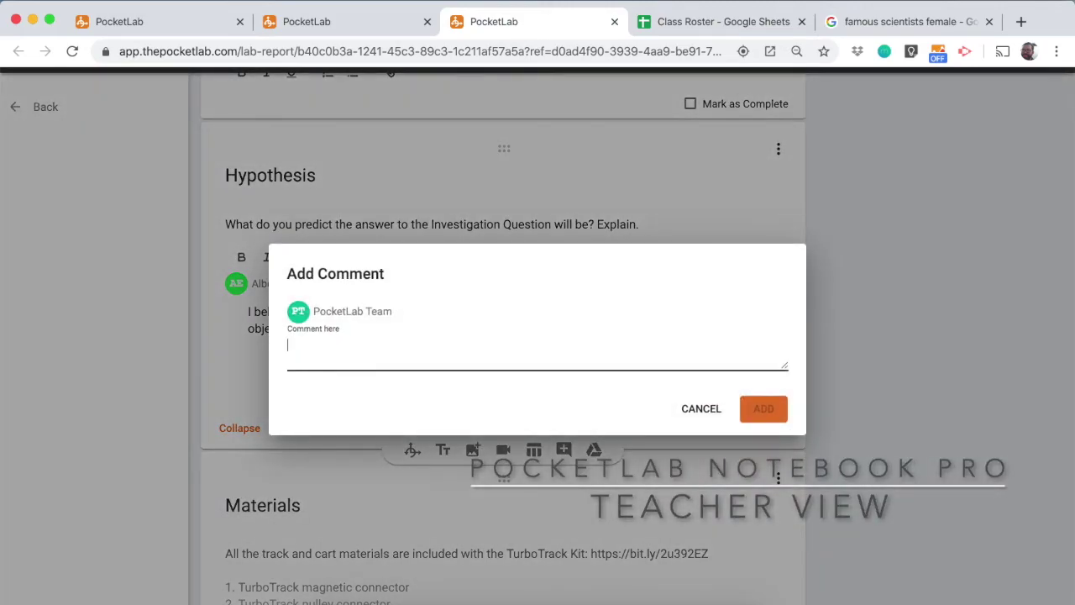
type("Great prediction")
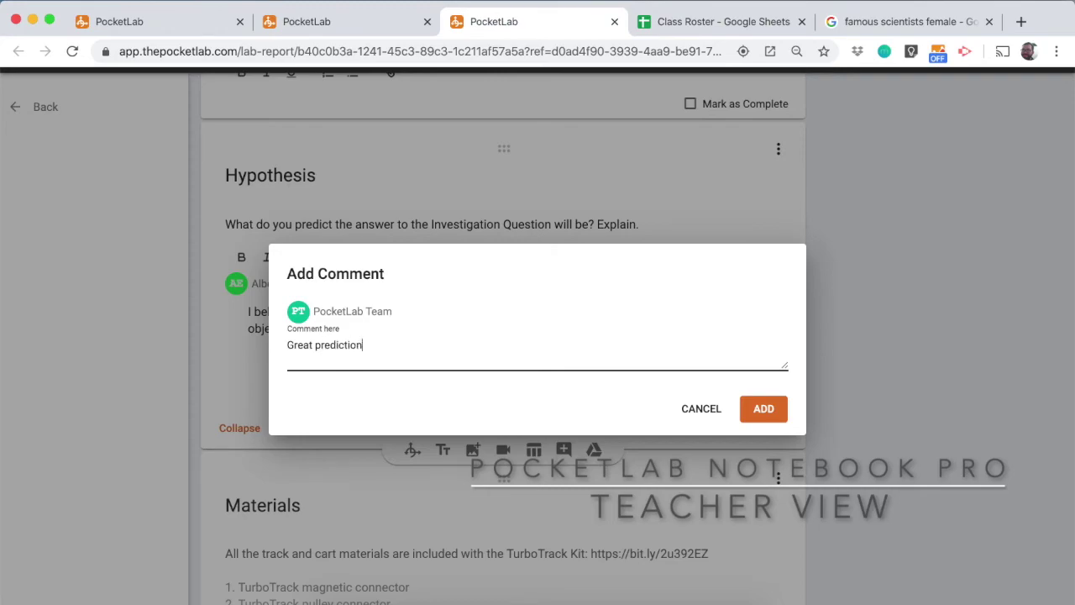
type(". Can you add more details on why yo")
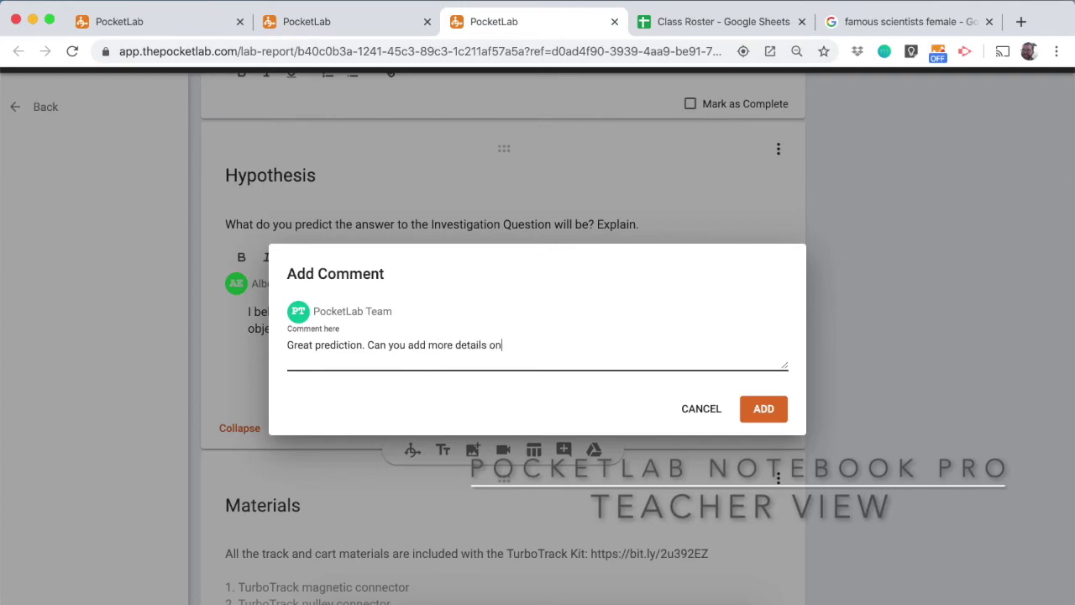
type("u made it?")
left_click(766, 407)
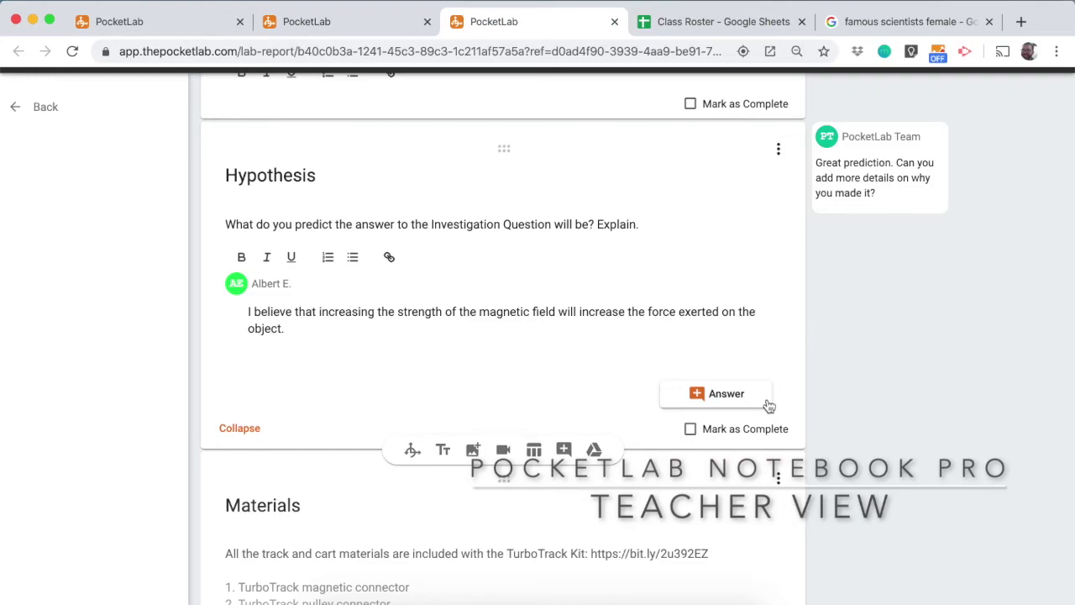
scroll(769, 406, "down", 5)
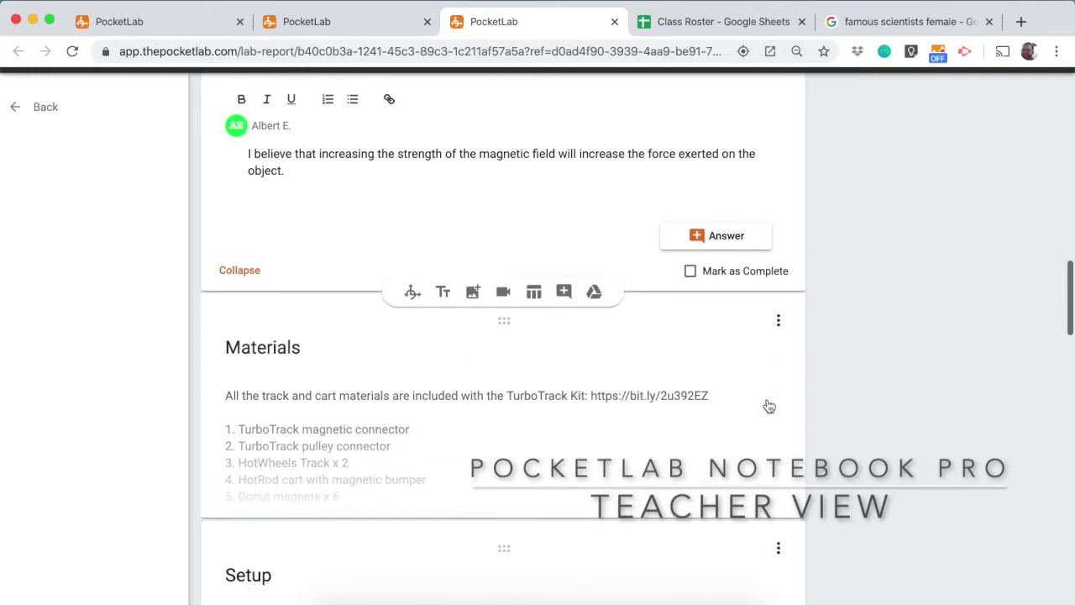
key("super+w")
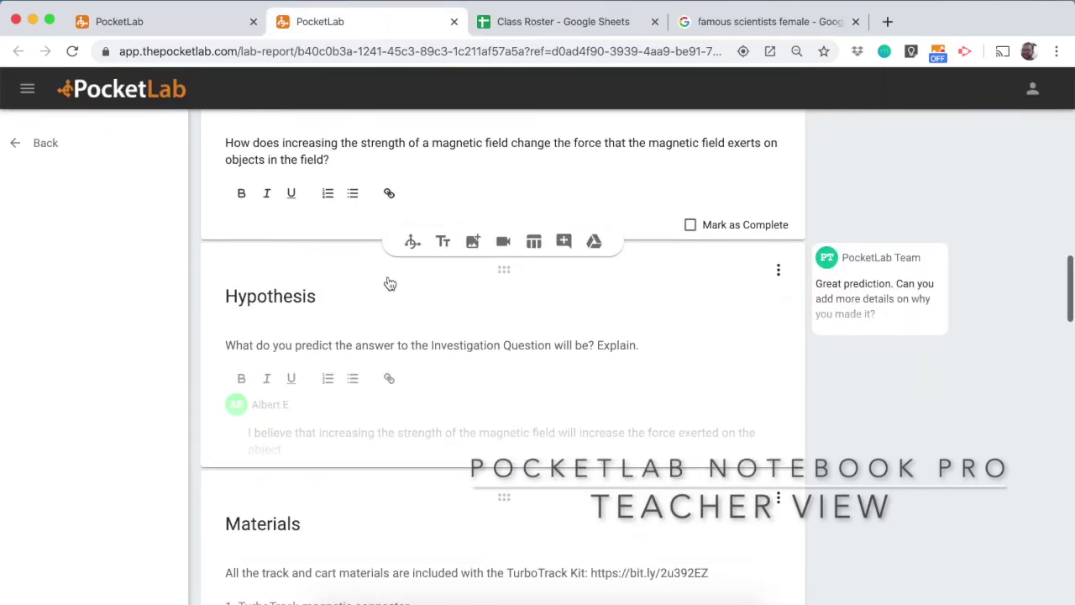
scroll(389, 278, "up", 4)
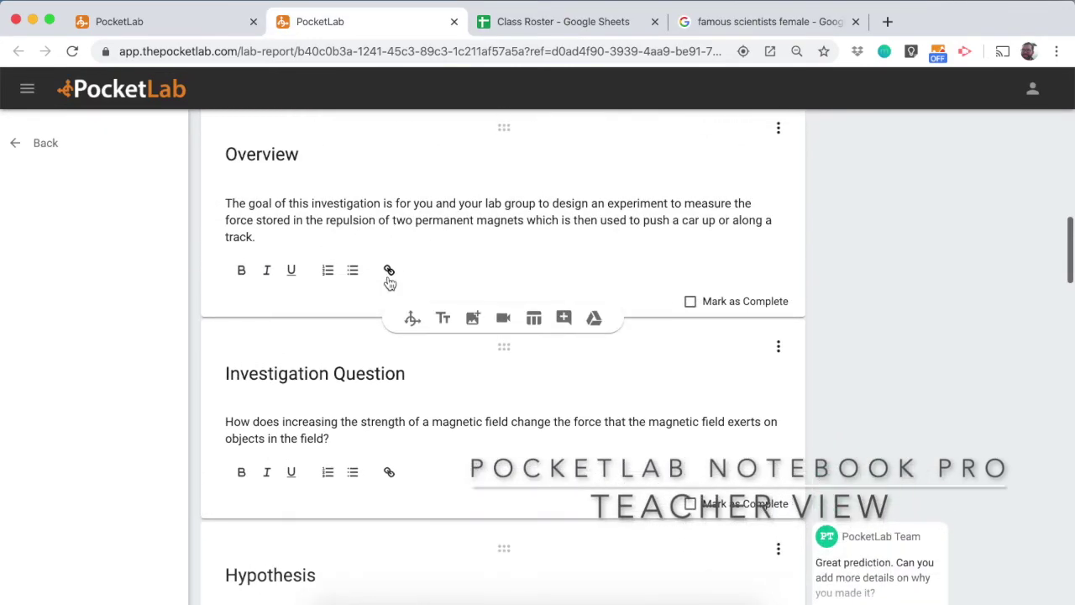
scroll(389, 282, "down", 3)
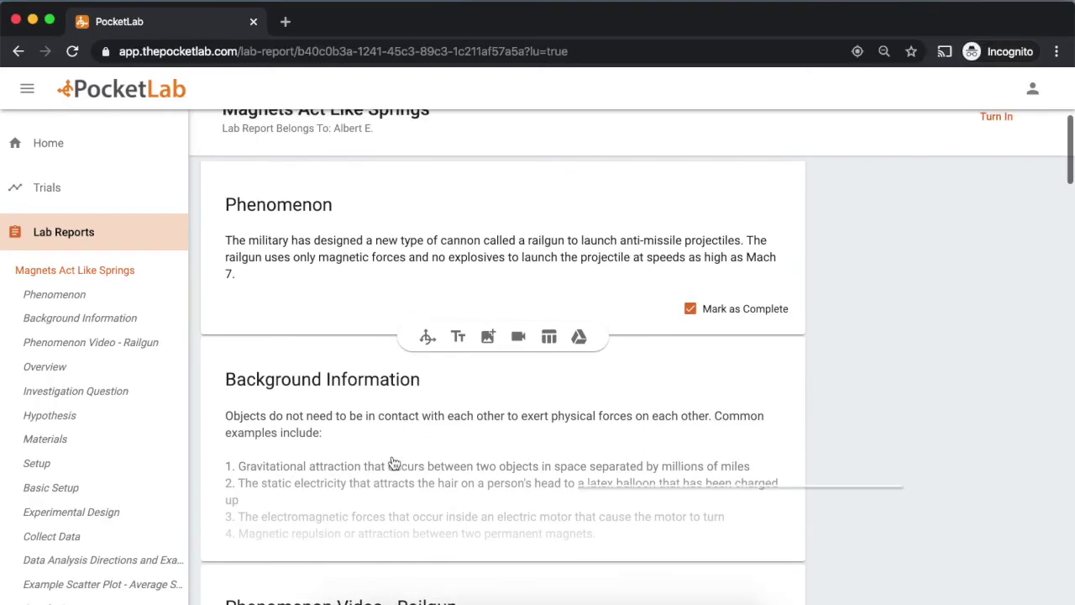
scroll(393, 462, "up", 1)
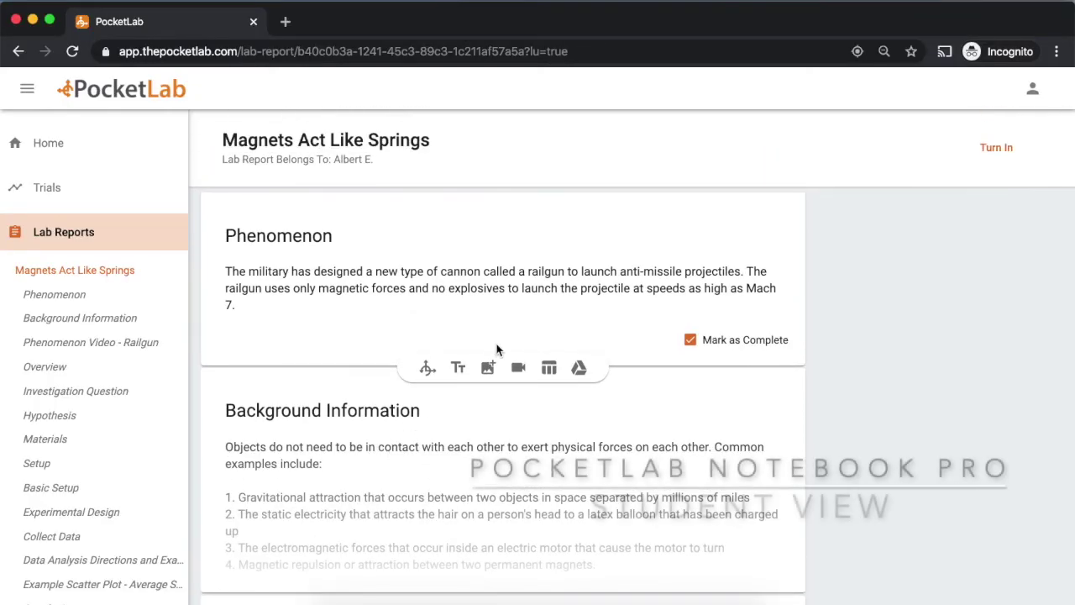
Turn in the Magnets Act Like Springs report and confirm with YES
left_click(998, 153)
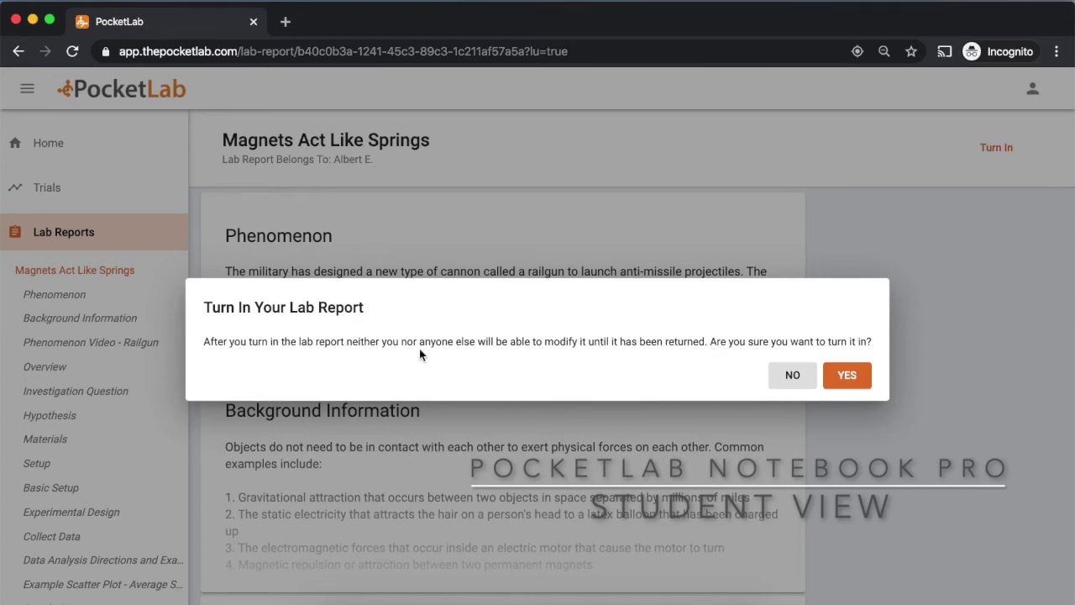
left_click(846, 375)
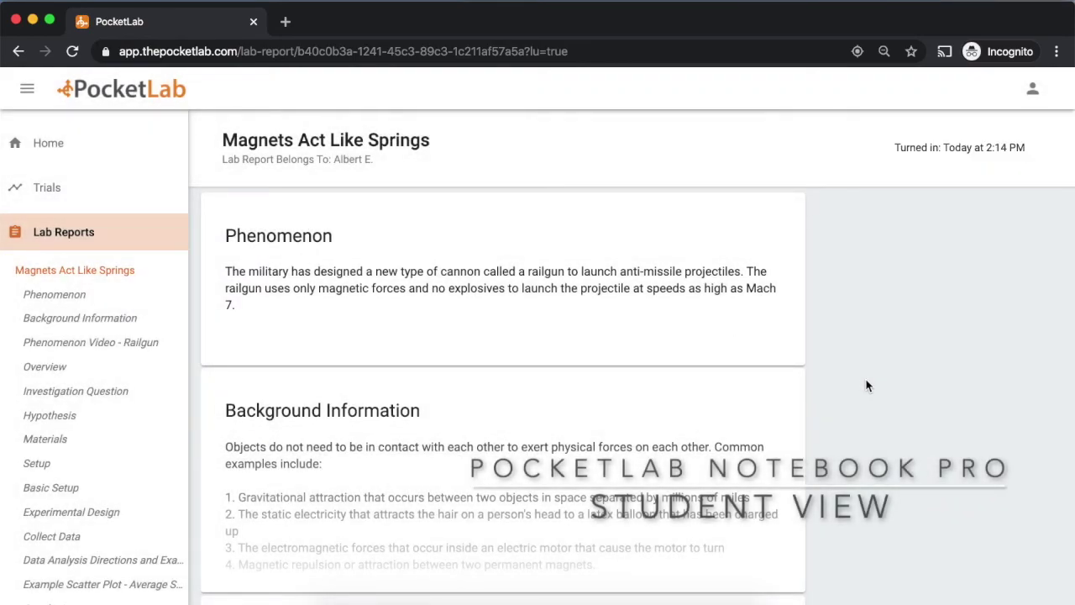
Scroll down the student's report to read the teacher's comment on the Hypothesis
scroll(663, 467, "down", 10)
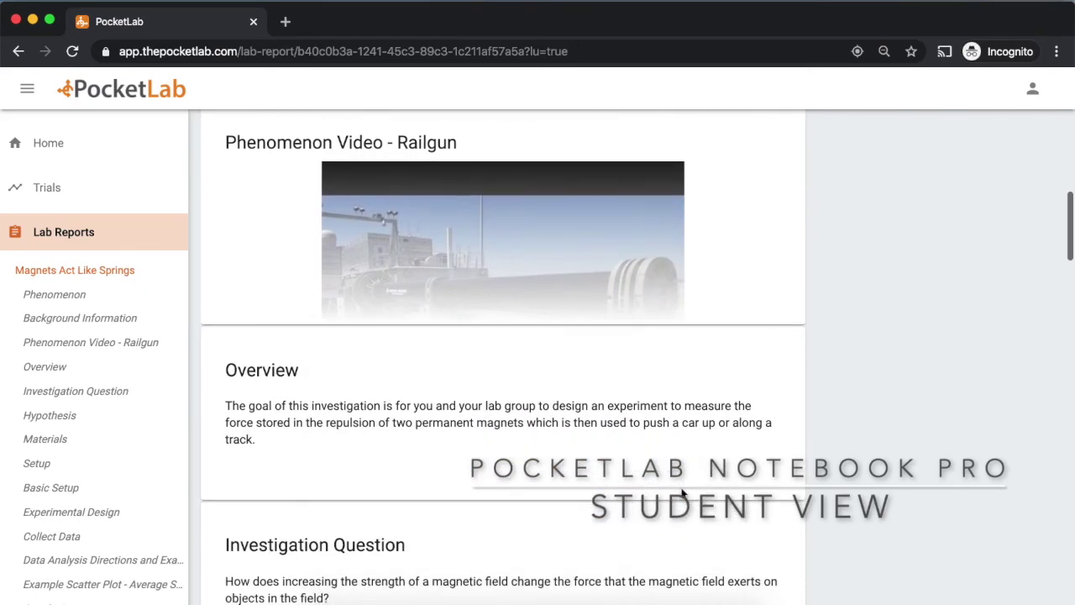
scroll(682, 513, "down", 5)
scroll(629, 472, "down", 3)
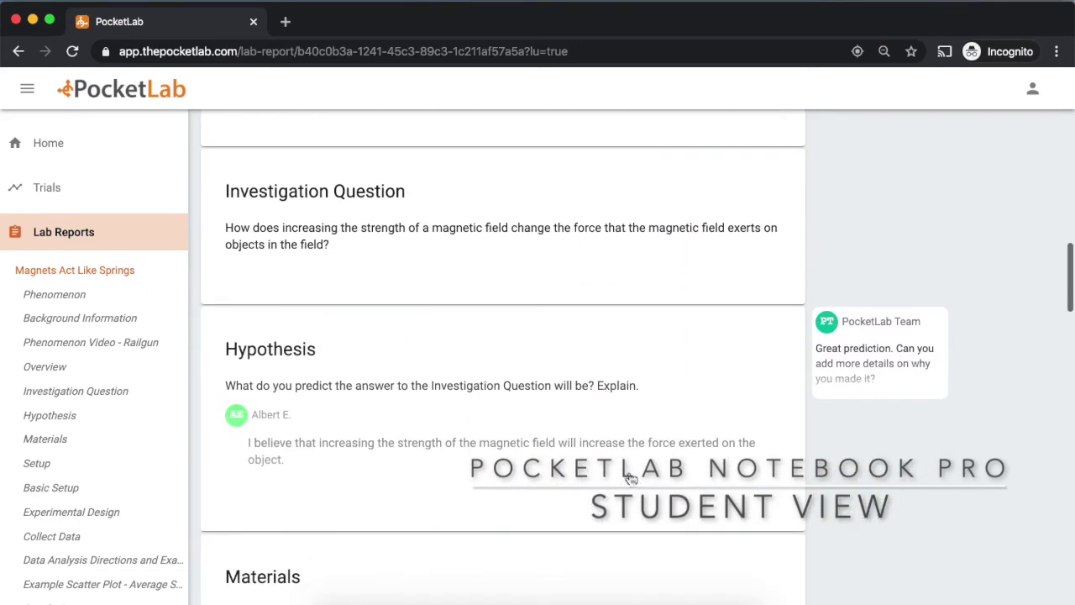
scroll(630, 454, "down", 2)
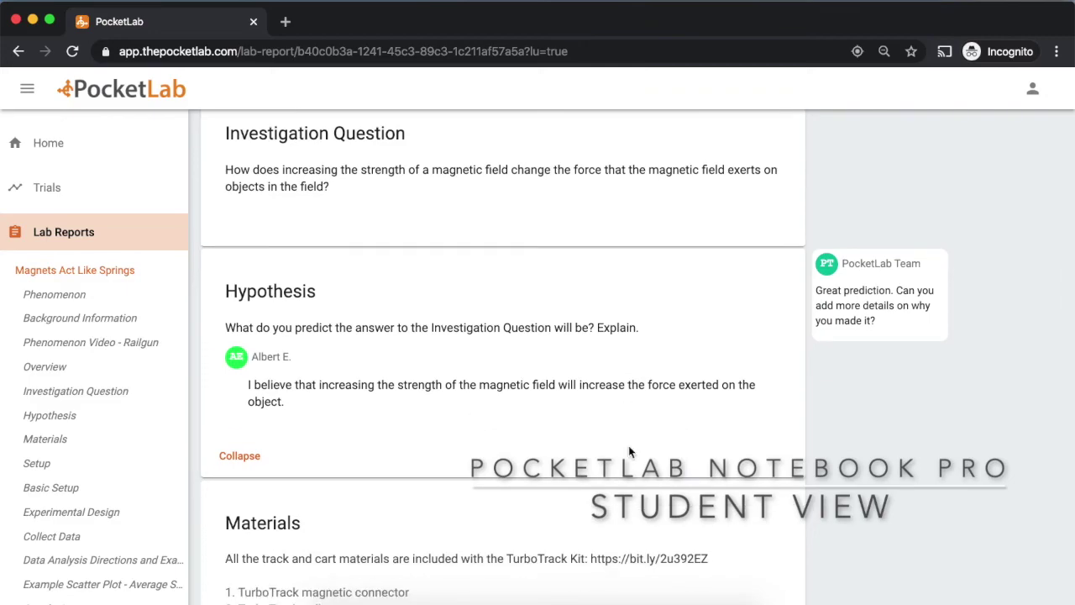
scroll(629, 452, "down", 3)
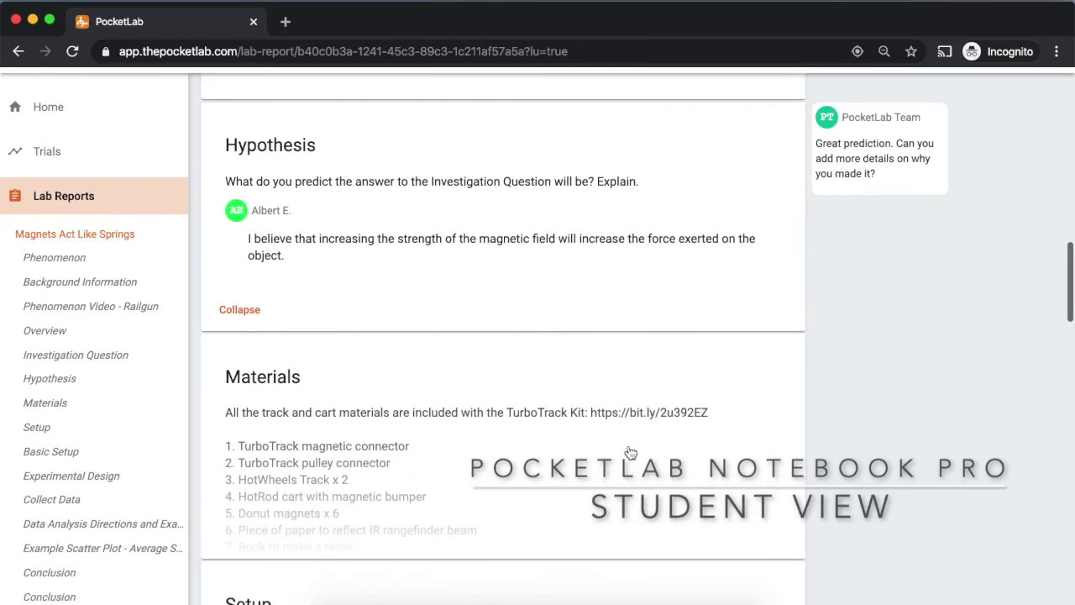
scroll(628, 445, "down", 3)
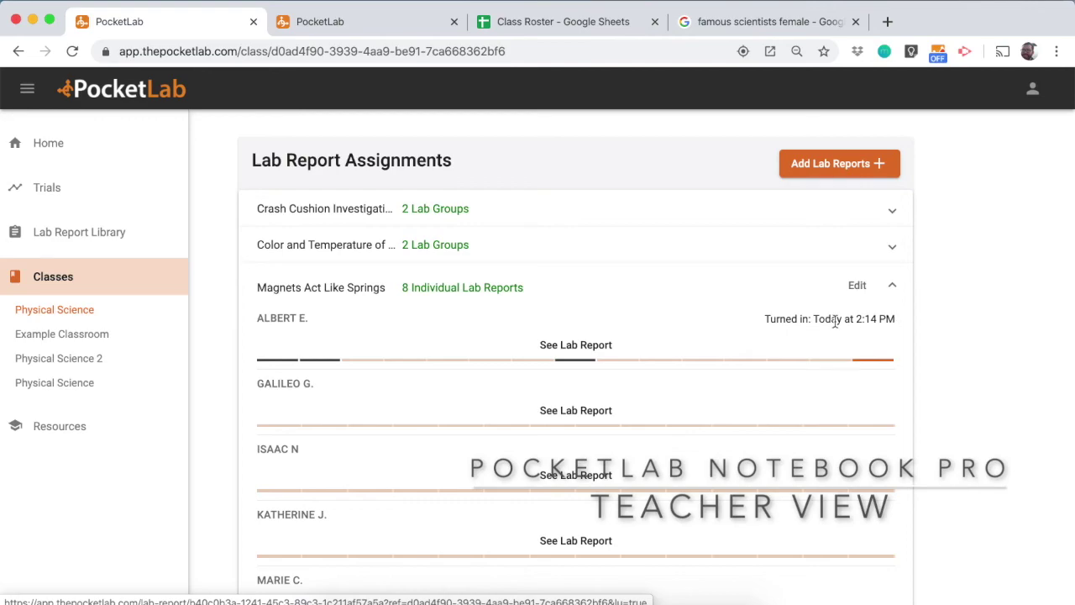
Open the student's turned-in Magnets Act Like Springs report and scroll through it
left_click(638, 360)
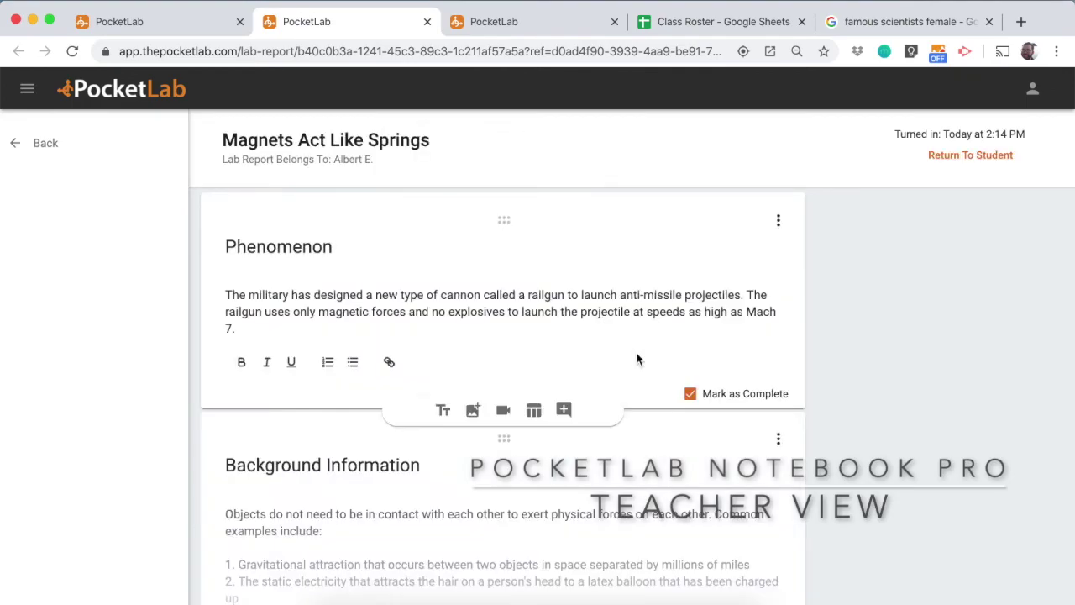
scroll(636, 359, "down", 3)
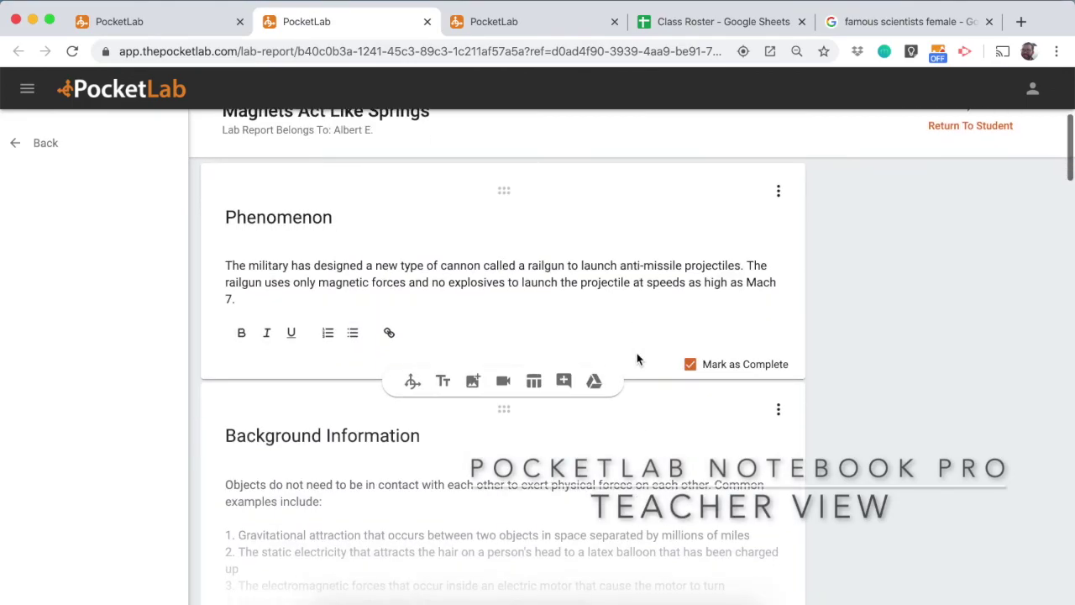
scroll(637, 359, "down", 10)
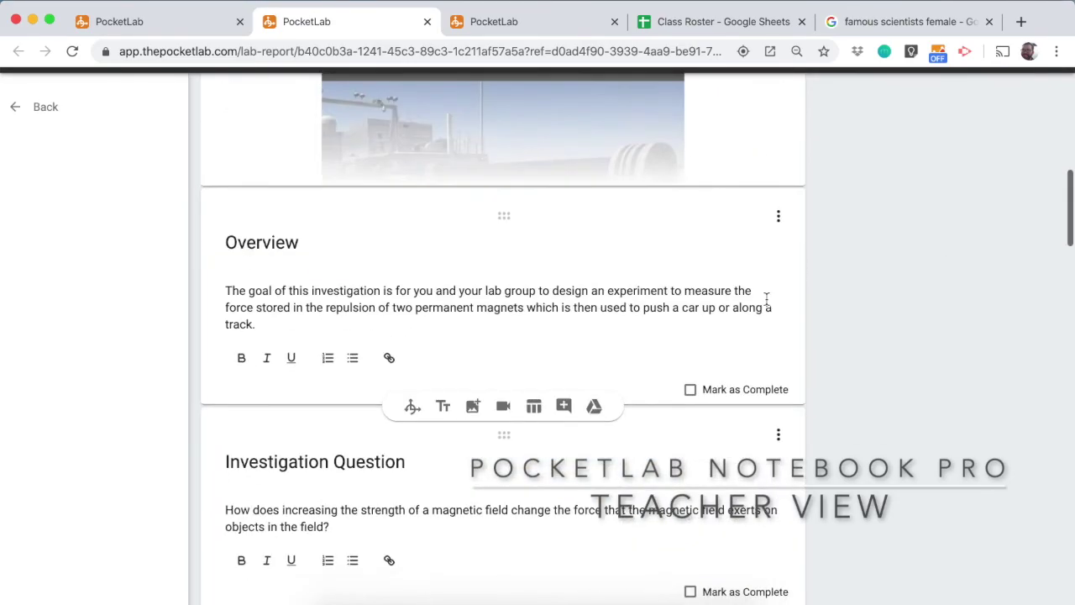
scroll(766, 298, "up", 12)
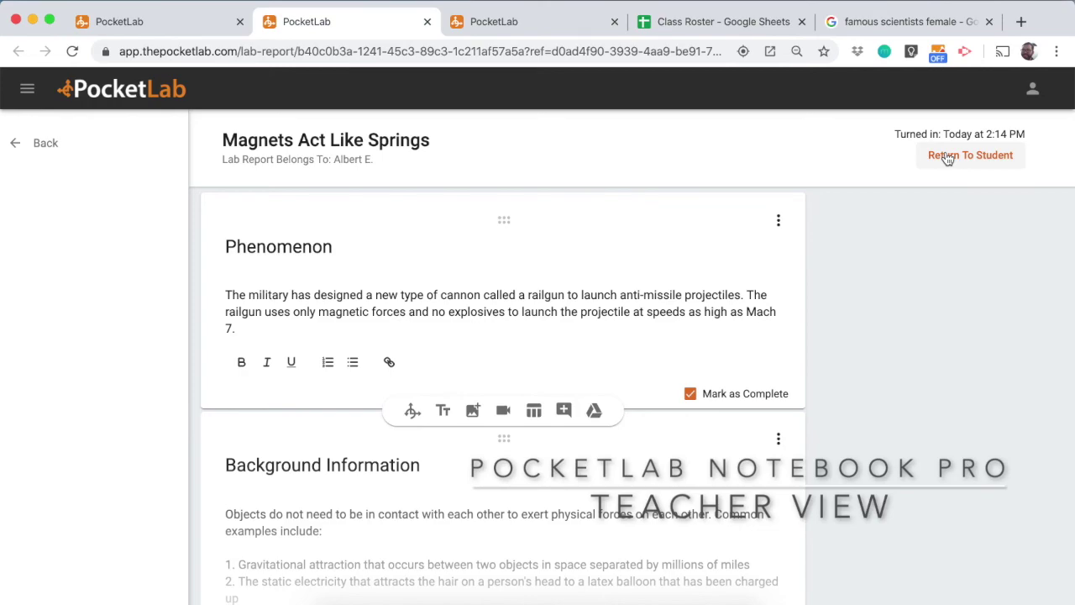
Return the Magnets Act Like Springs report to the student
left_click(947, 160)
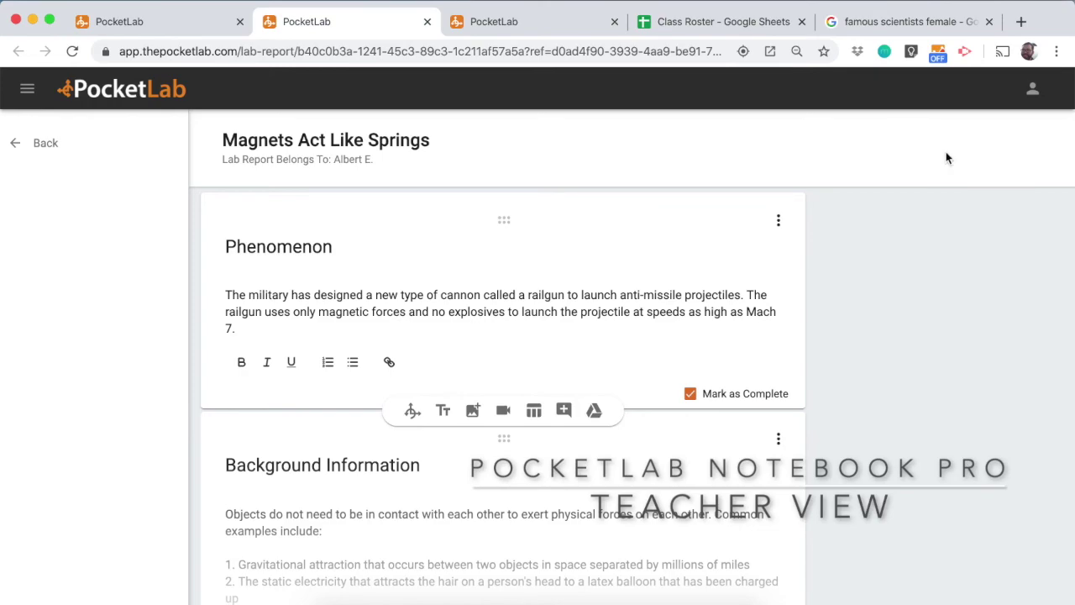